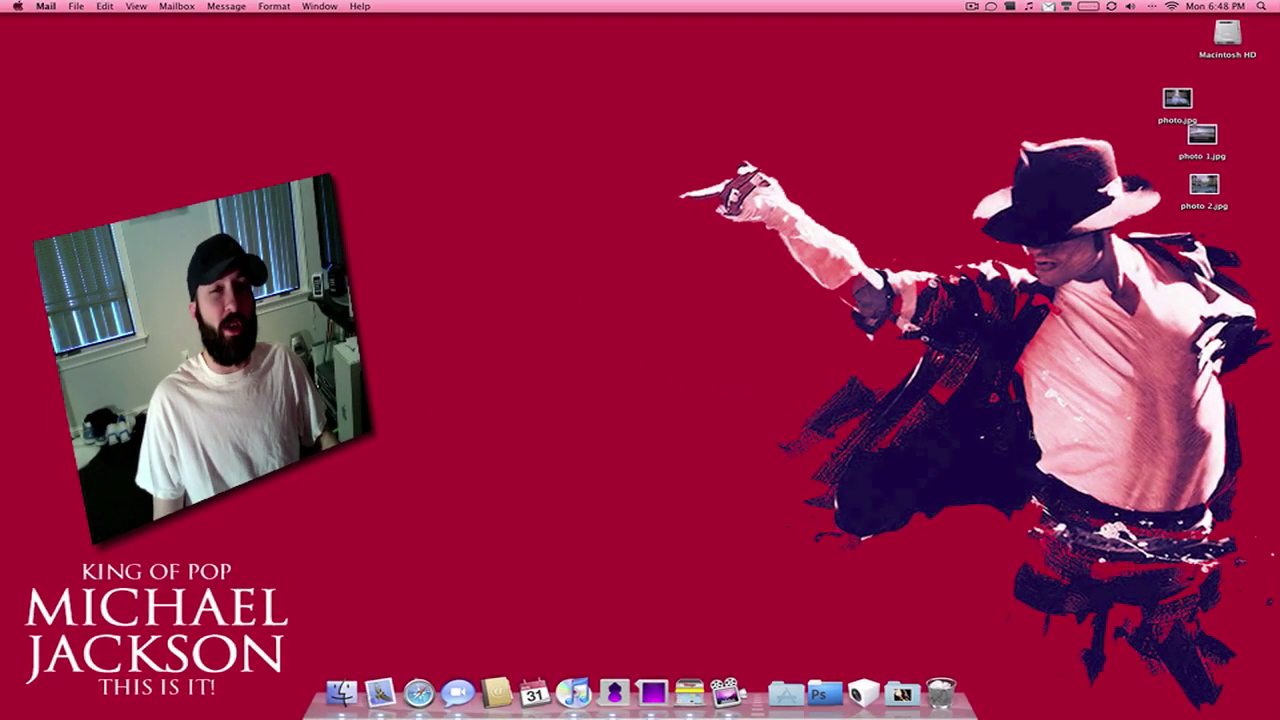
# Step: Launch Renamer4Mac from the Applications stack in the Dock
pyautogui.click(786, 693)
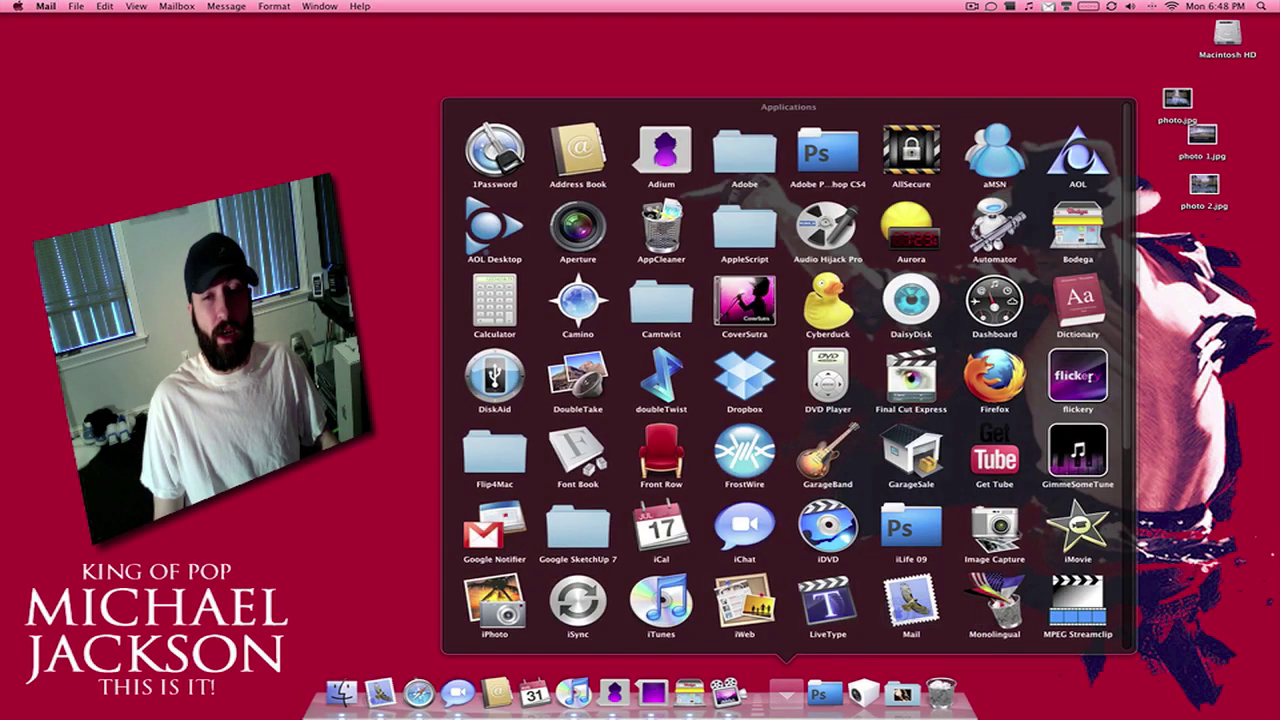
pyautogui.scroll(-3, 1018, 478)
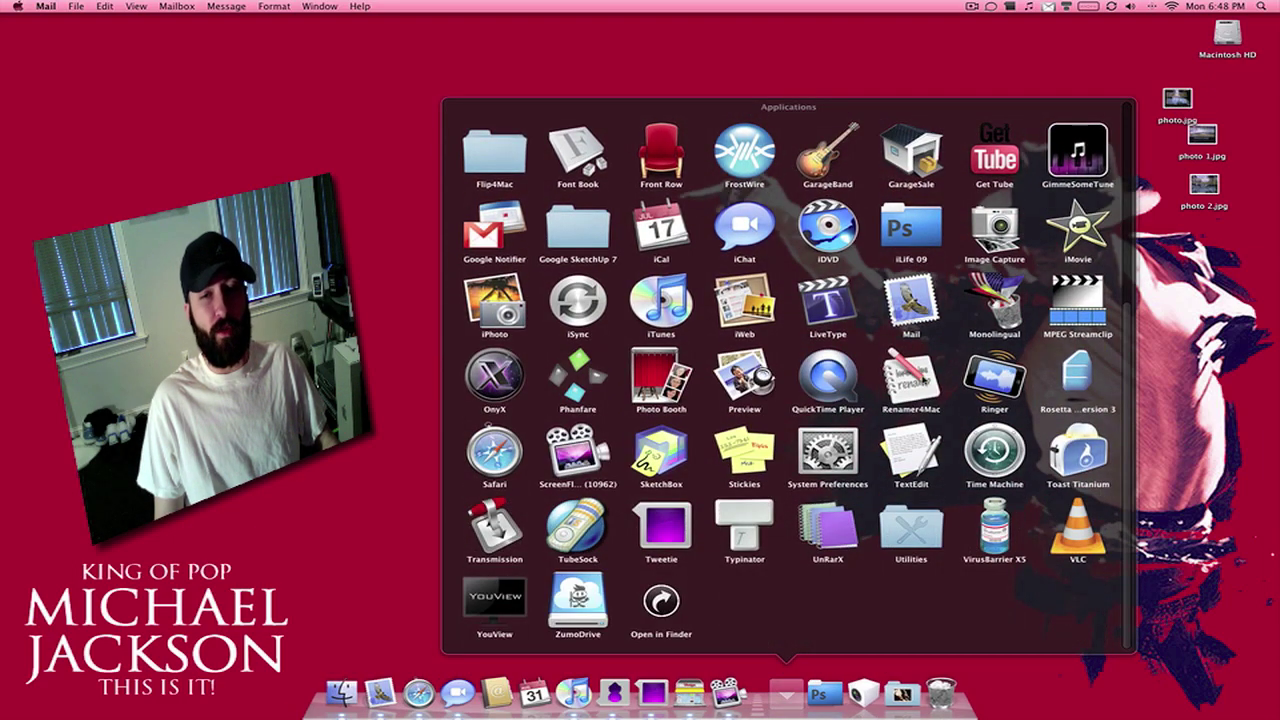
pyautogui.click(910, 380)
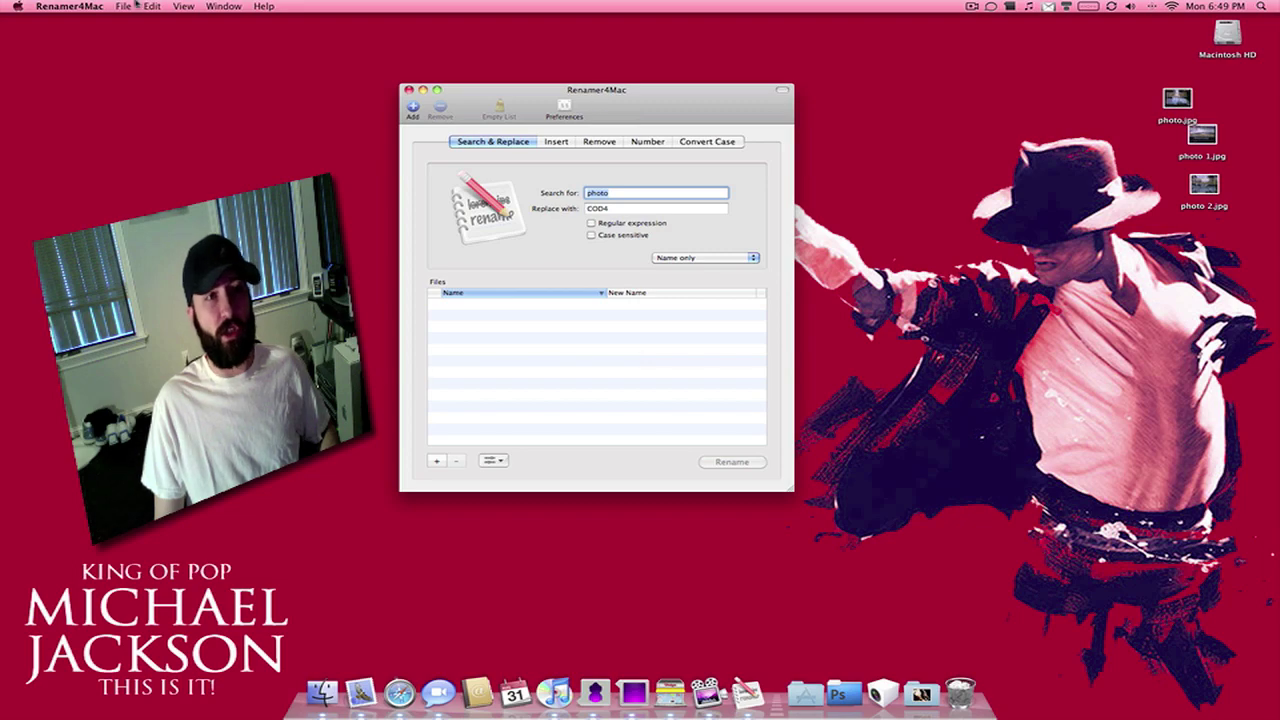
pyautogui.click(86, 6)
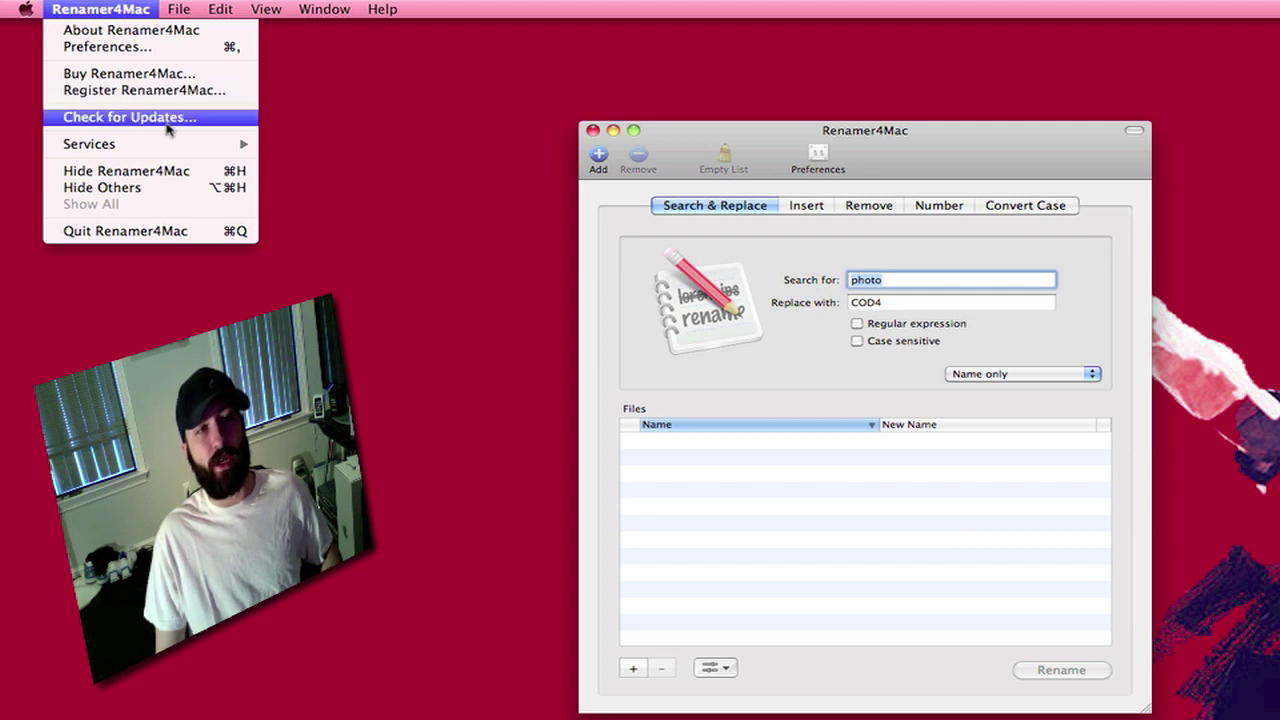
# Step: Check for updates, confirming version 3.12 is current, then open Preferences
pyautogui.click(168, 128)
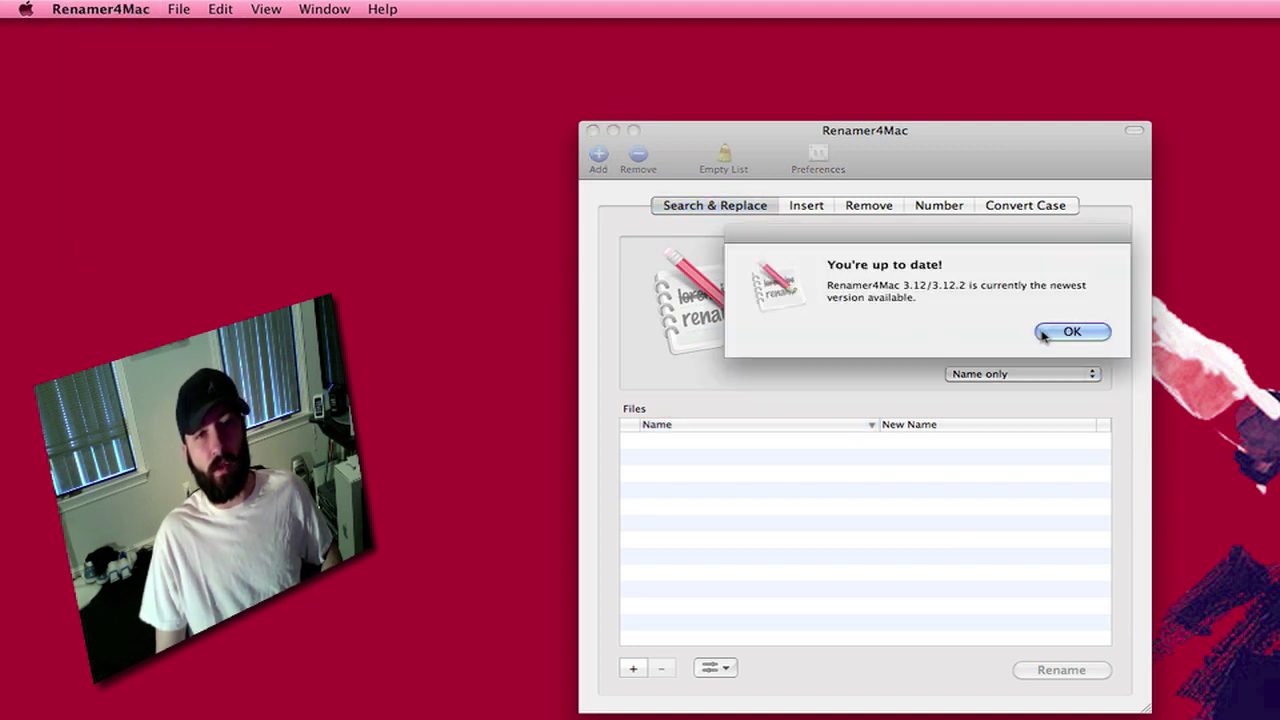
pyautogui.click(1071, 332)
pyautogui.click(60, 10)
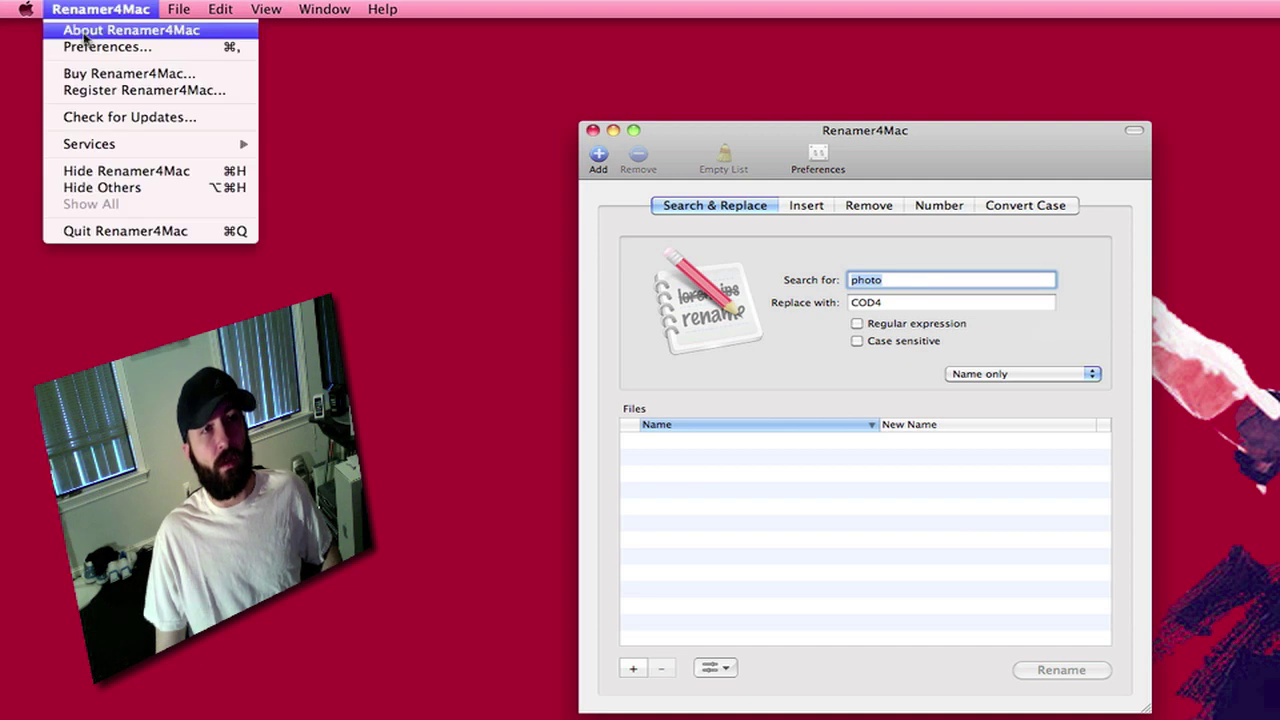
pyautogui.click(78, 46)
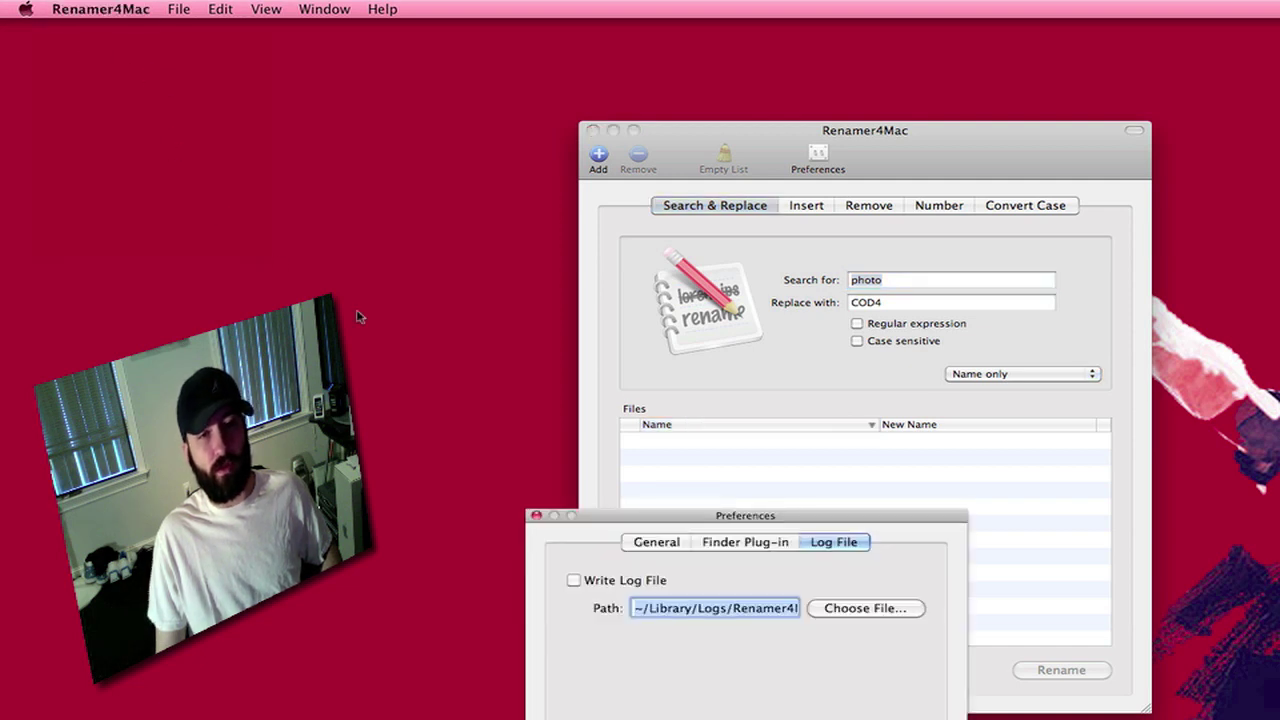
# Step: Review the Finder Plug-in and General preference tabs unchanged, reposition the window, then close it
pyautogui.click(780, 545)
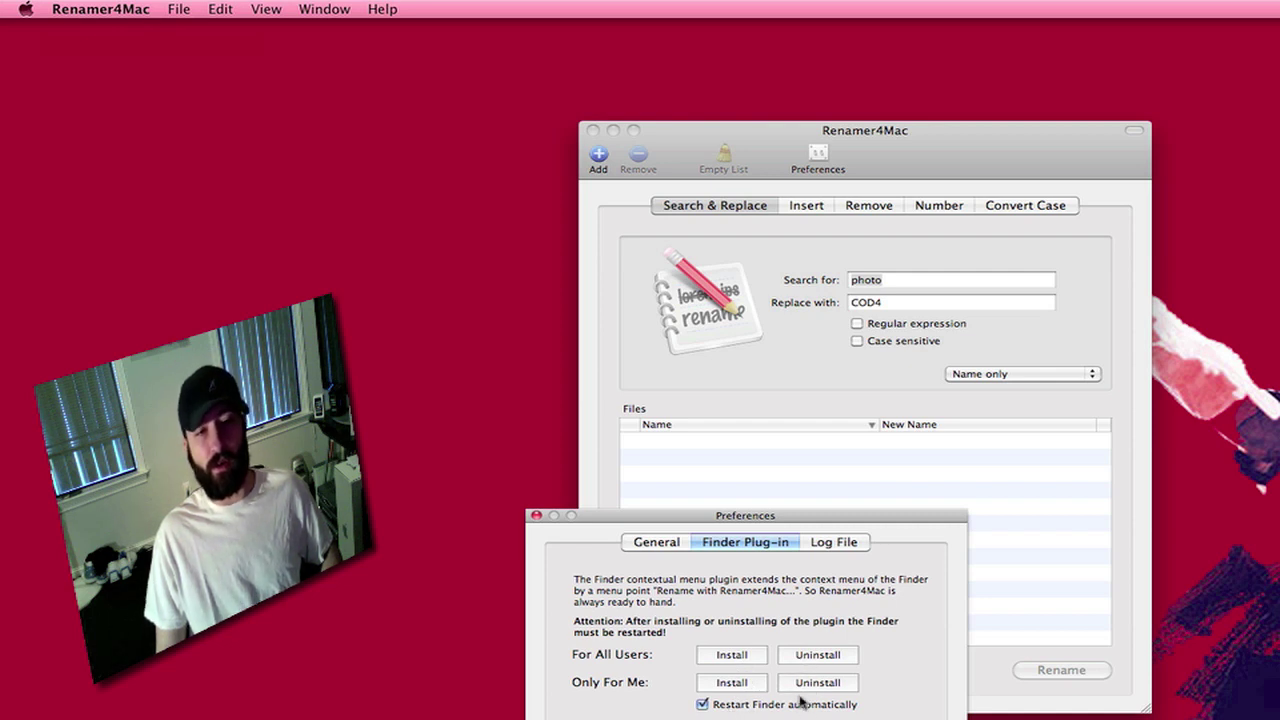
pyautogui.click(679, 550)
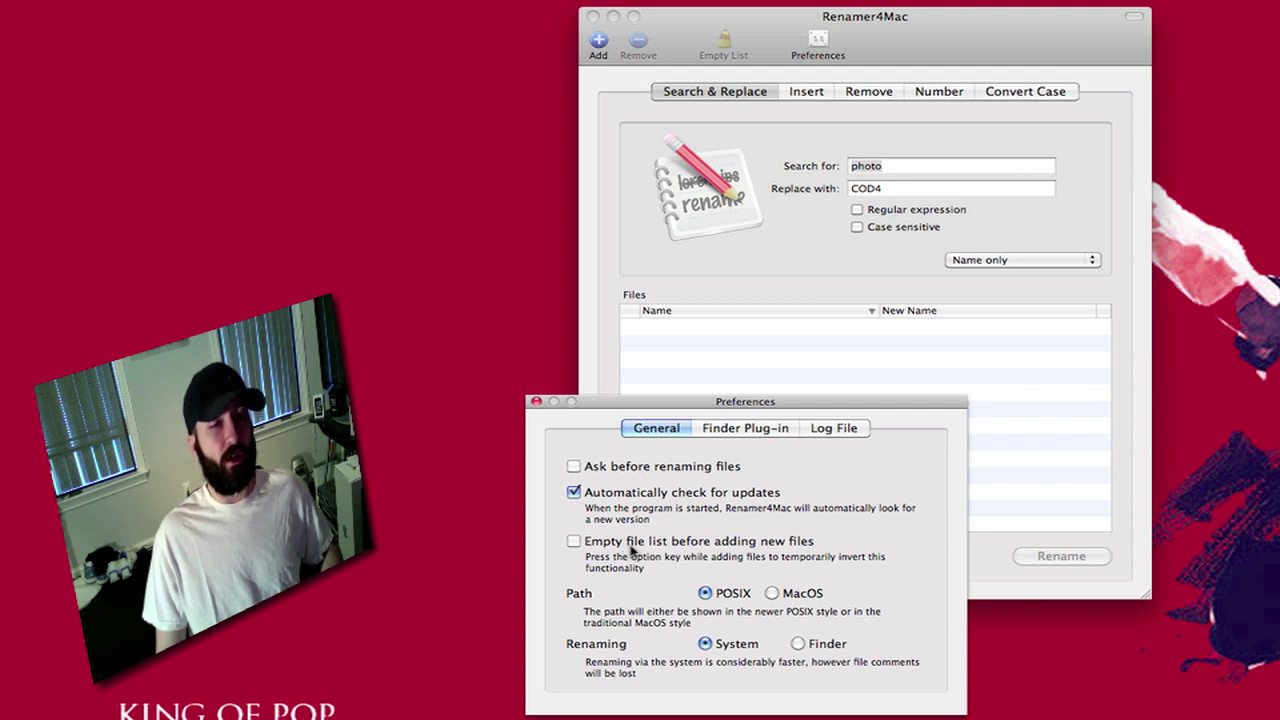
pyautogui.moveTo(789, 402); pyautogui.dragTo(912, 414)
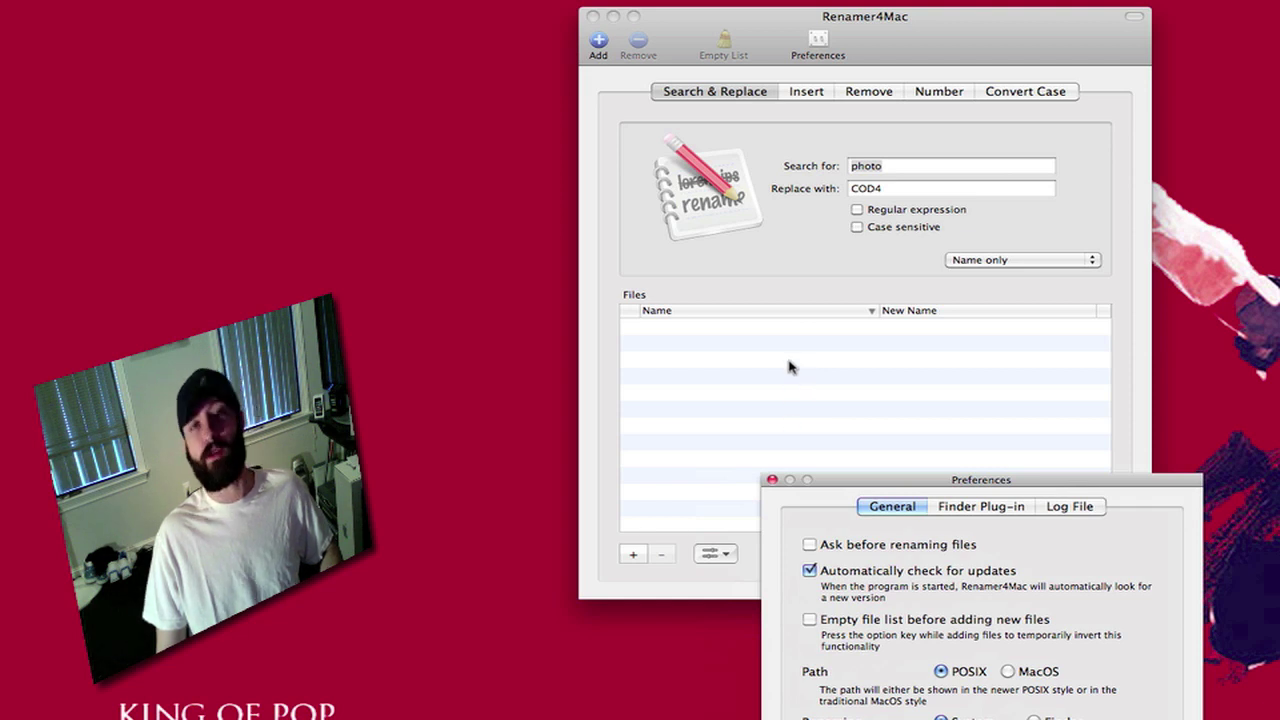
pyautogui.moveTo(866, 480); pyautogui.dragTo(777, 325)
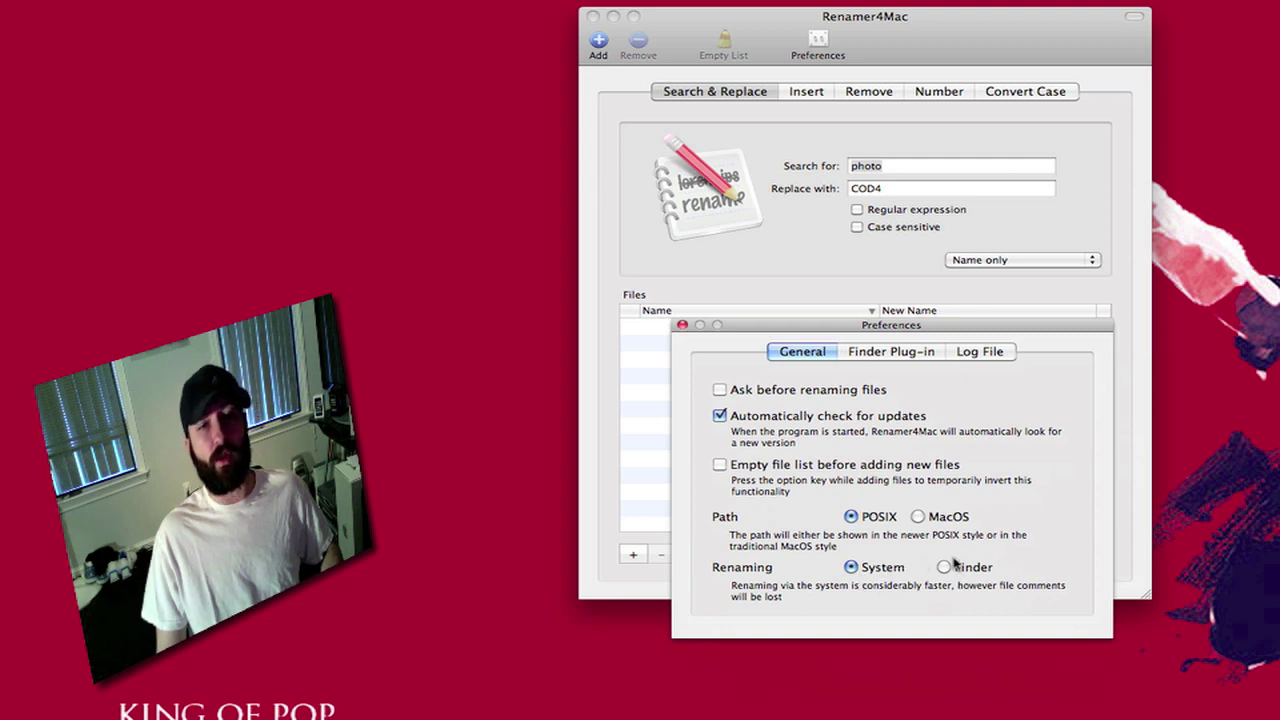
pyautogui.click(681, 327)
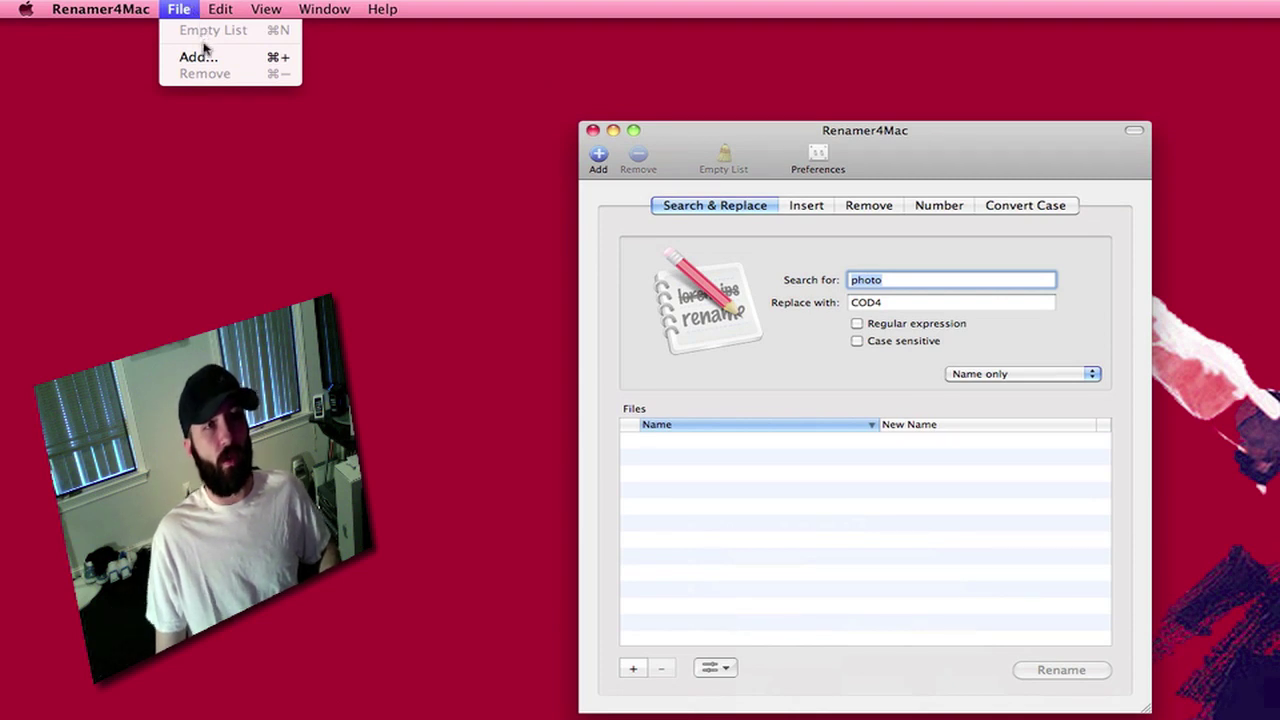
# Step: Browse the File, Edit and View menus without choosing anything
pyautogui.moveTo(222, 19)
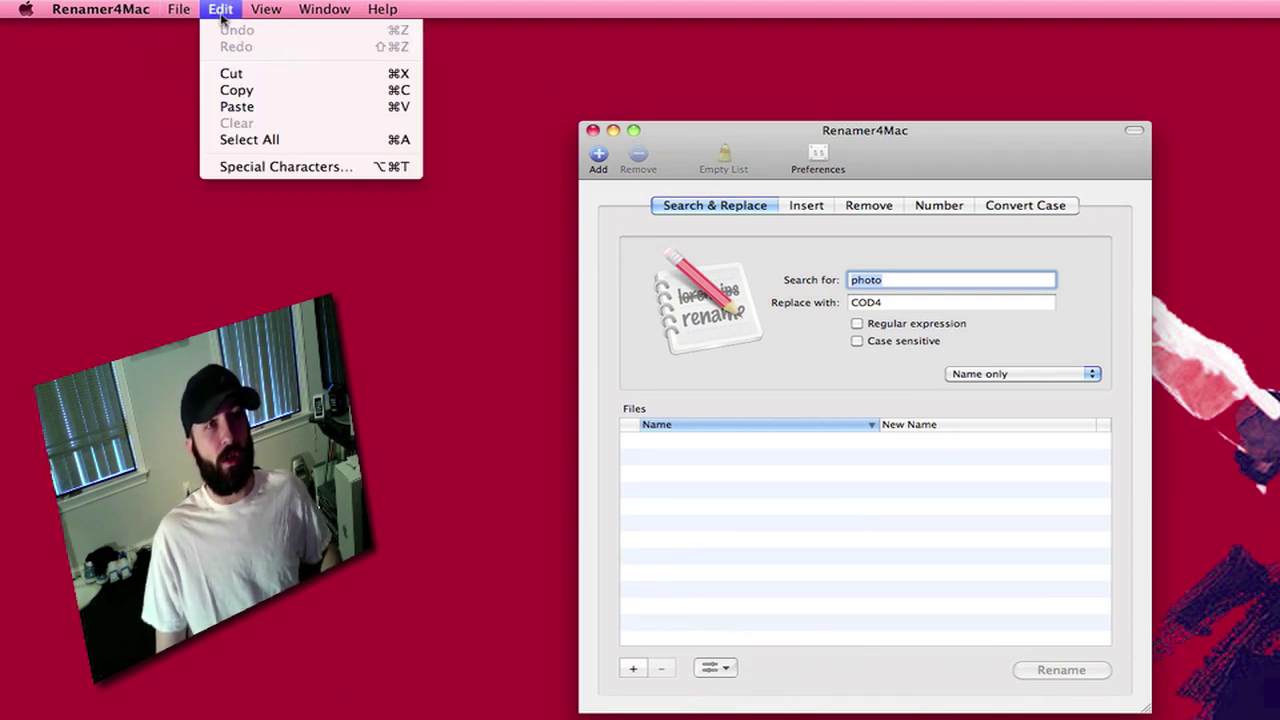
pyautogui.moveTo(266, 14)
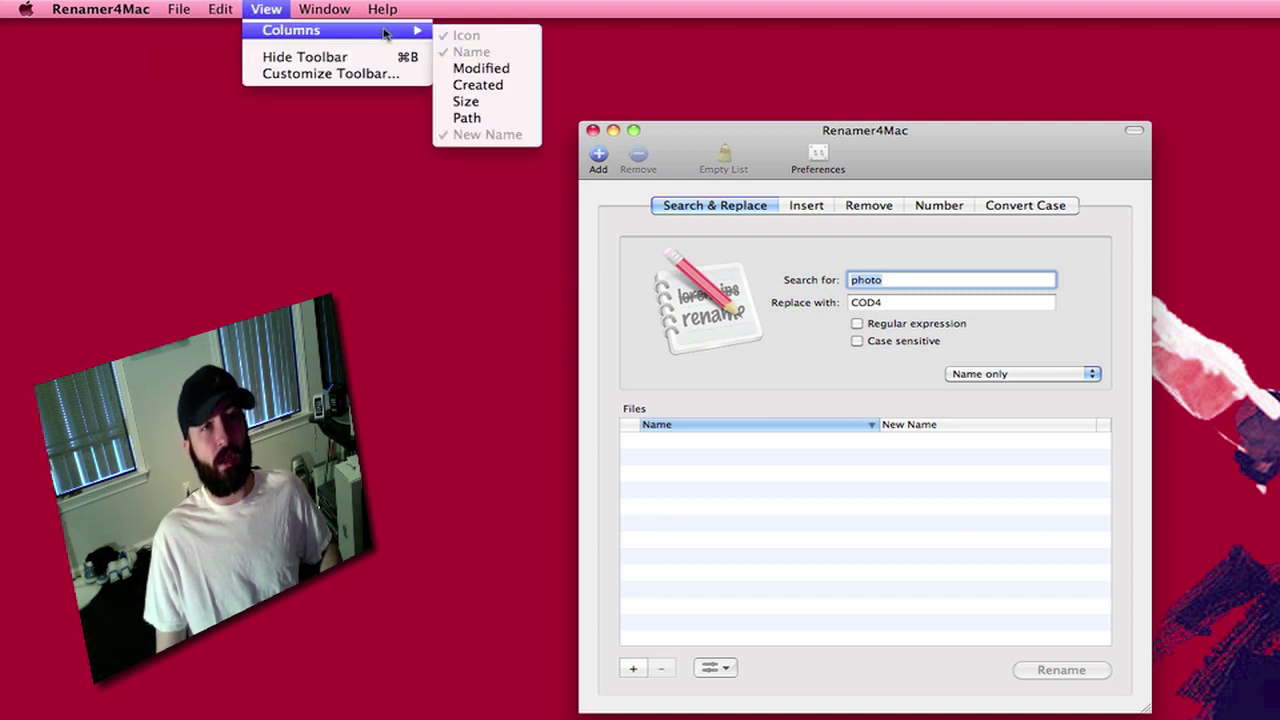
pyautogui.click(870, 162)
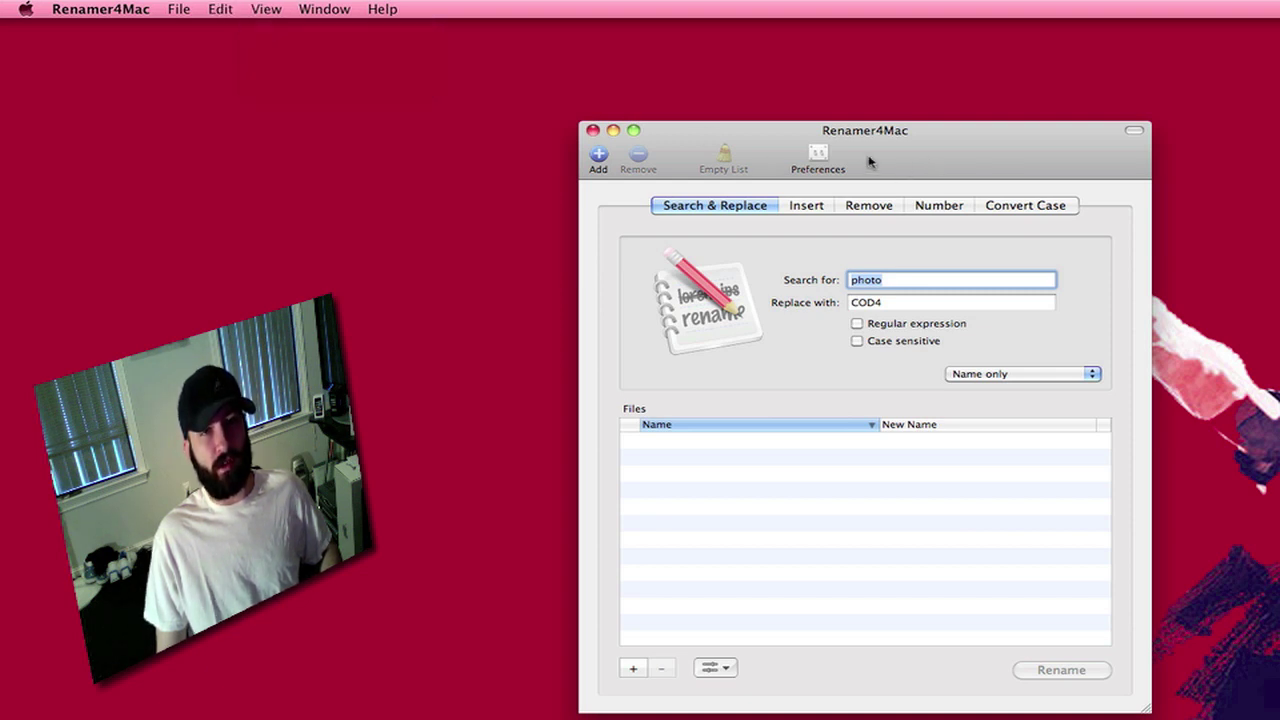
# Step: Hide and restore the toolbar, then start Customize Toolbar
pyautogui.click(1134, 131)
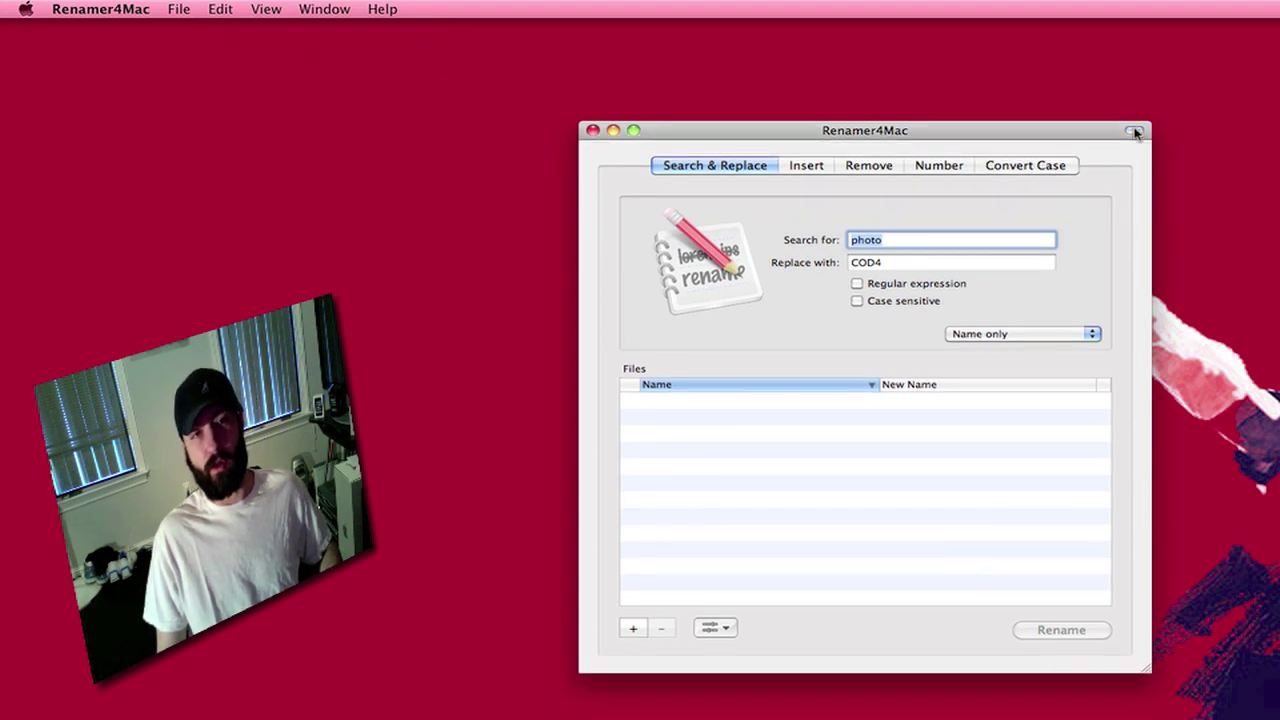
pyautogui.click(1136, 132)
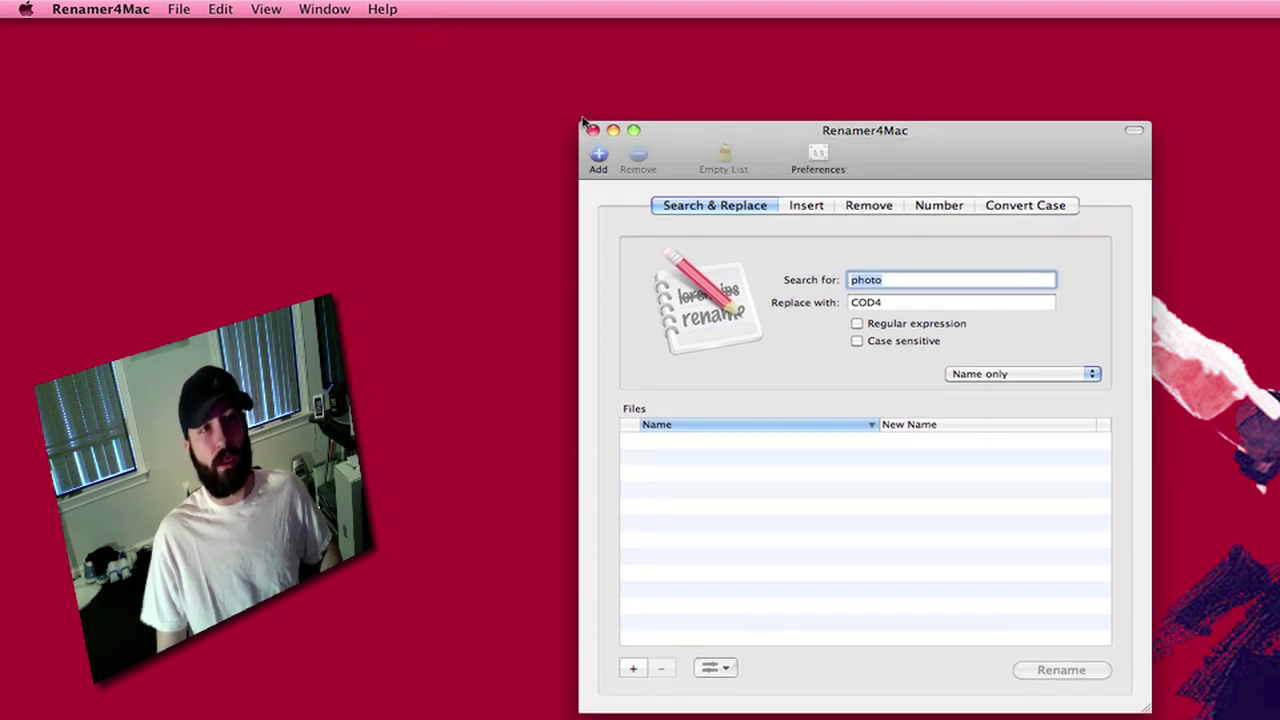
pyautogui.click(274, 10)
pyautogui.click(306, 73)
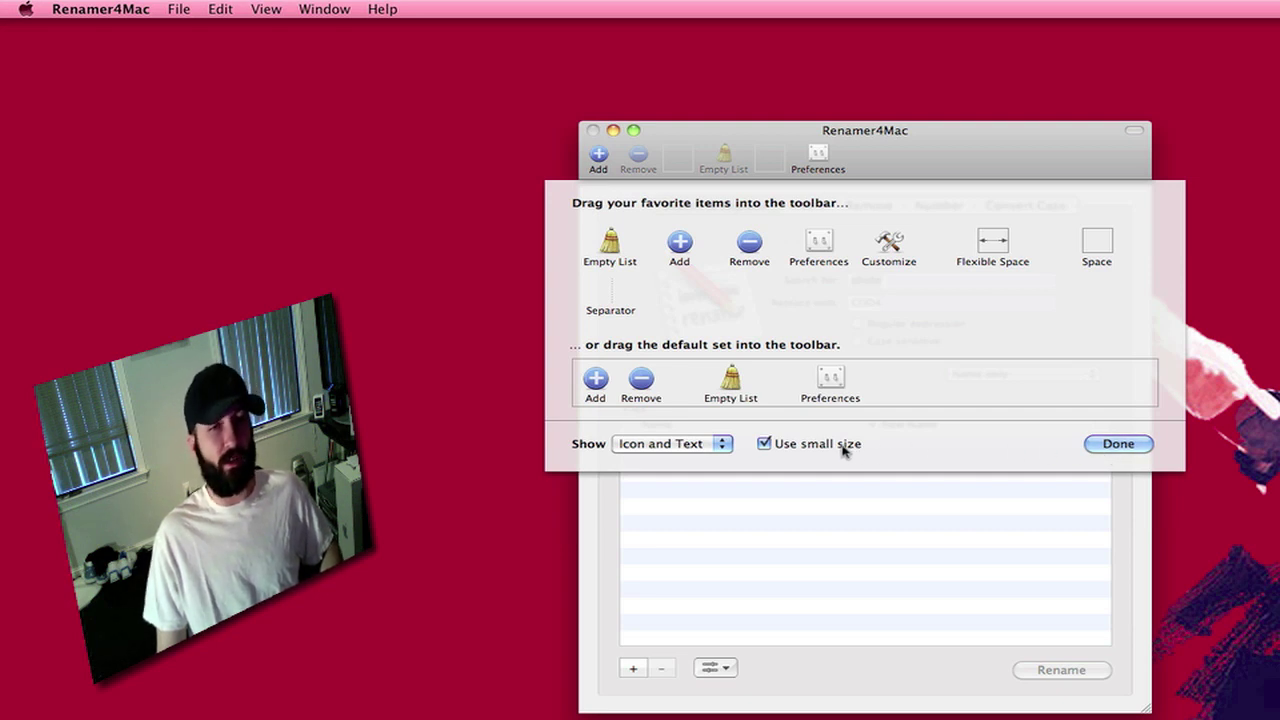
# Step: Keep toolbar items showing Icon and Text and finish customizing
pyautogui.click(701, 446)
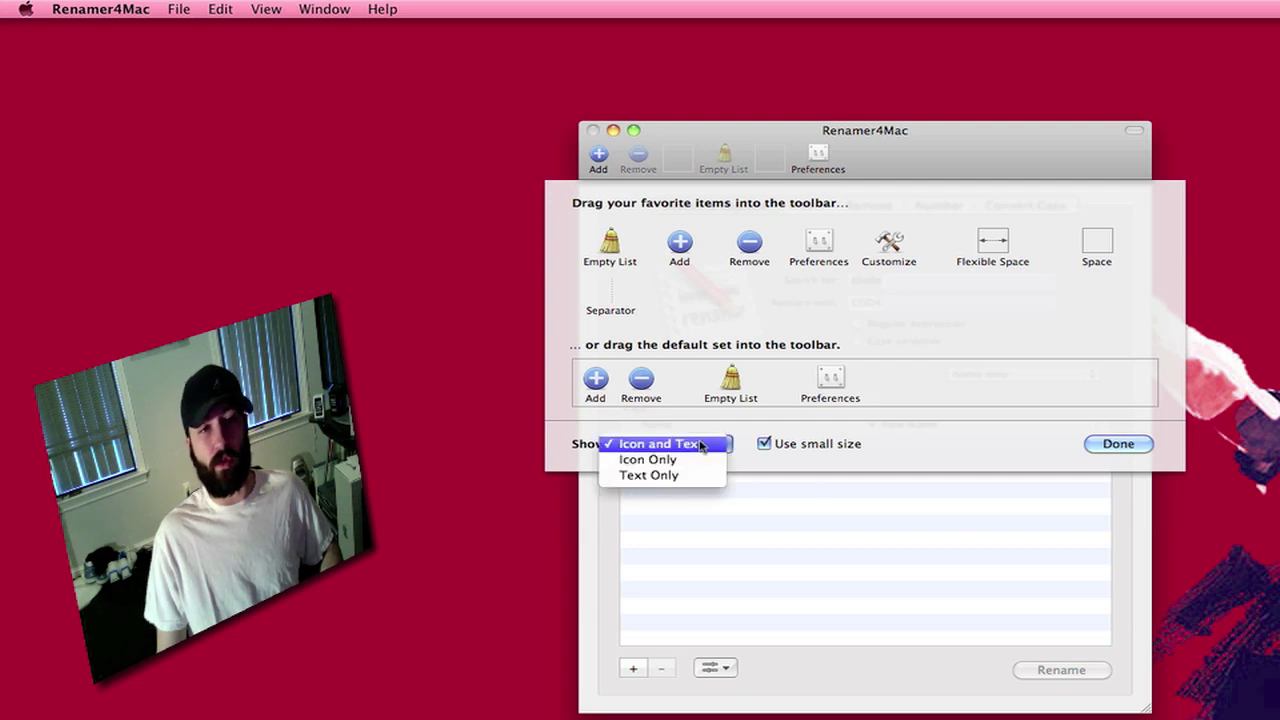
pyautogui.click(701, 444)
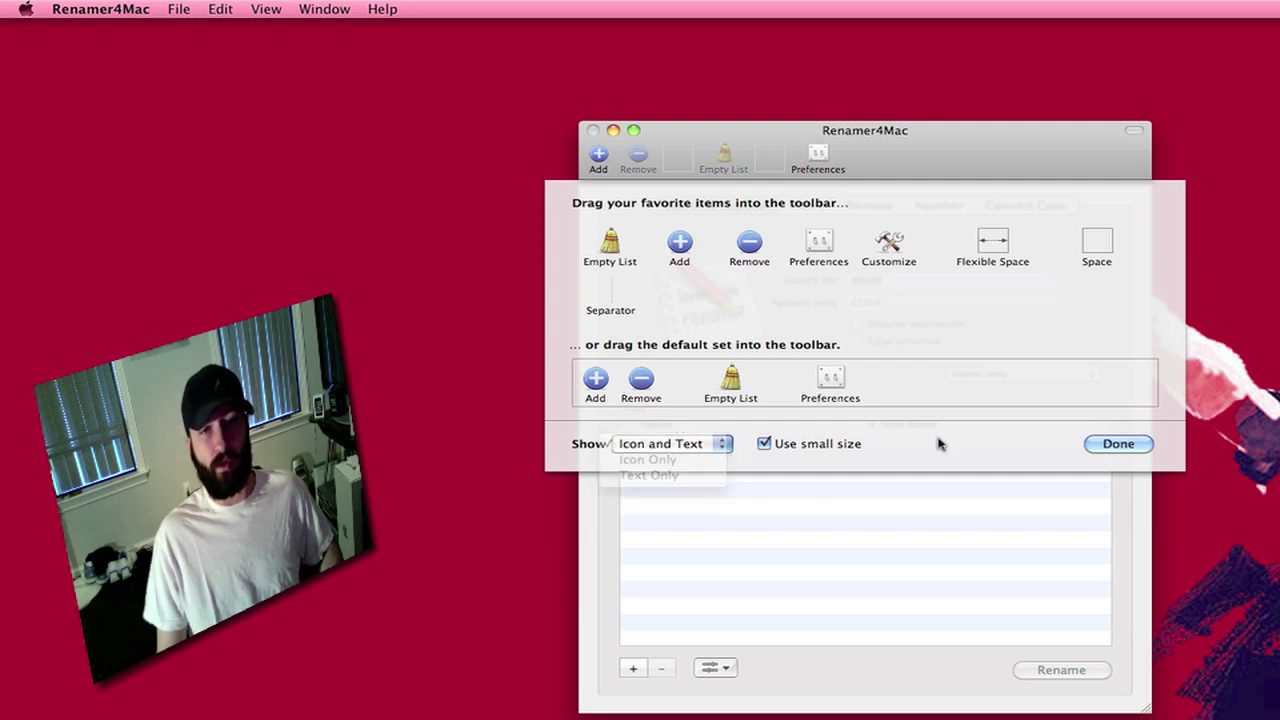
pyautogui.click(1118, 444)
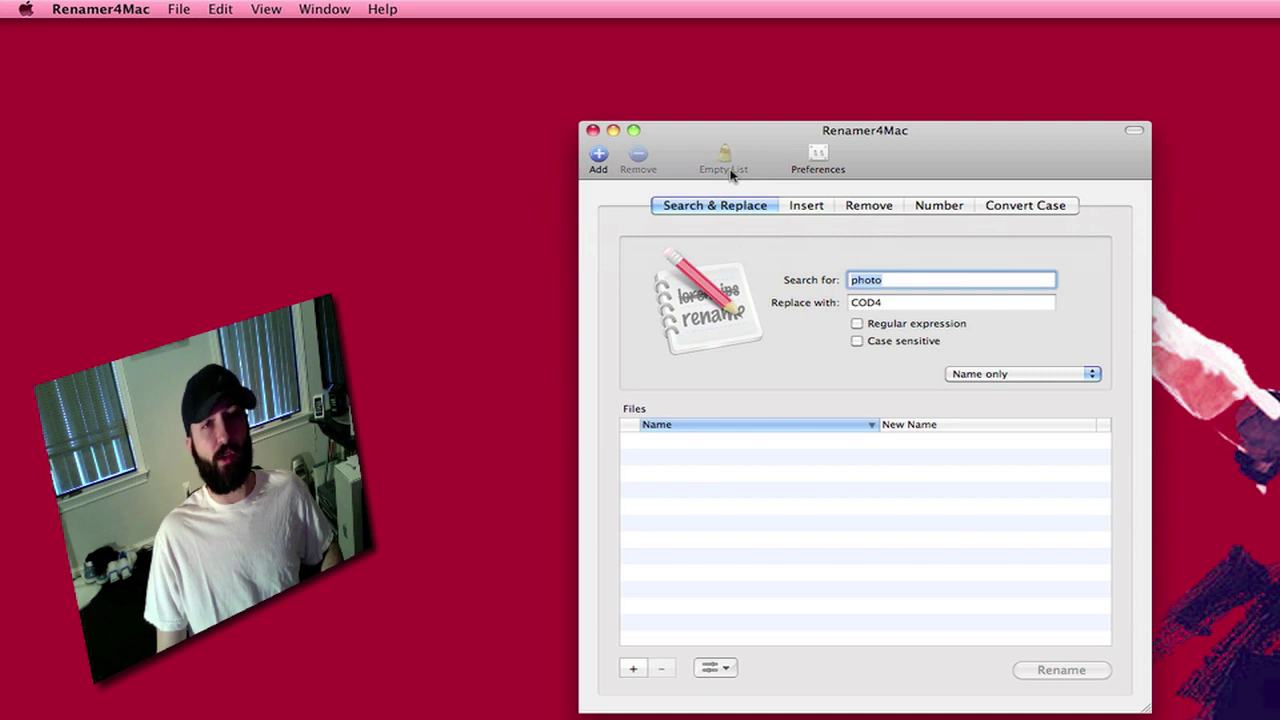
# Step: Browse the View, Window and Help menus, then switch to Finder
pyautogui.click(258, 12)
pyautogui.moveTo(327, 17)
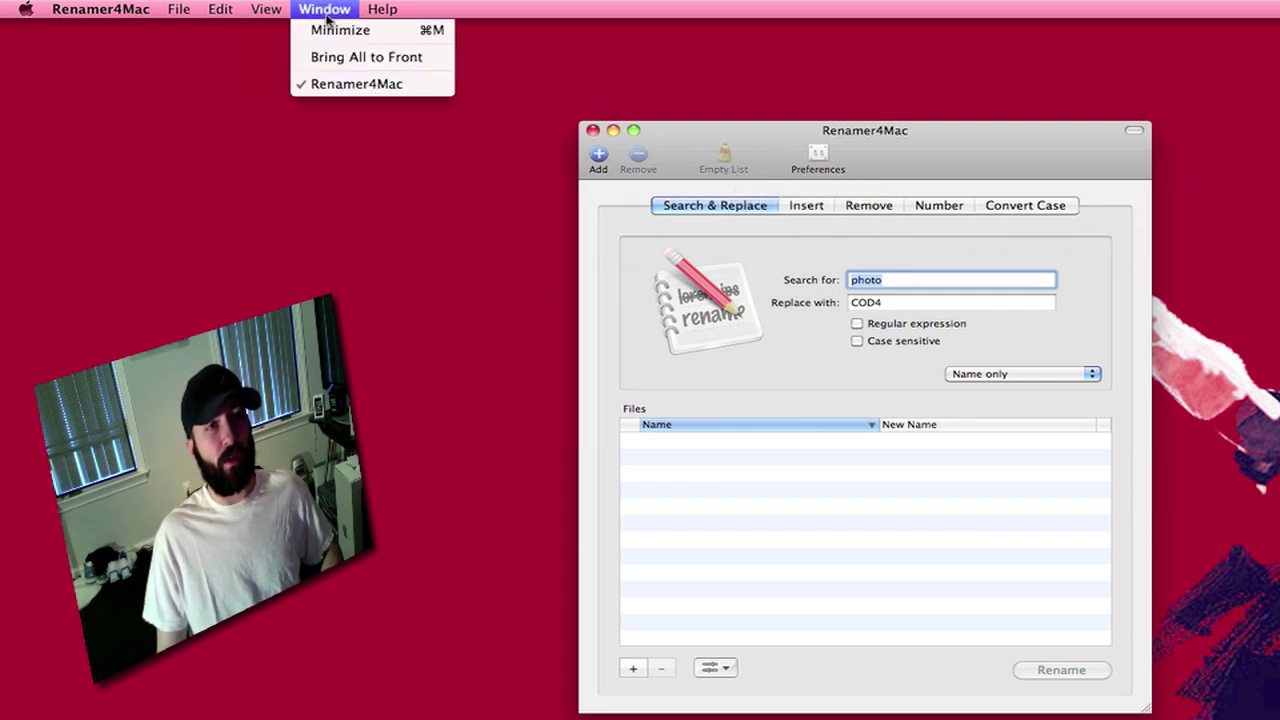
pyautogui.moveTo(377, 16)
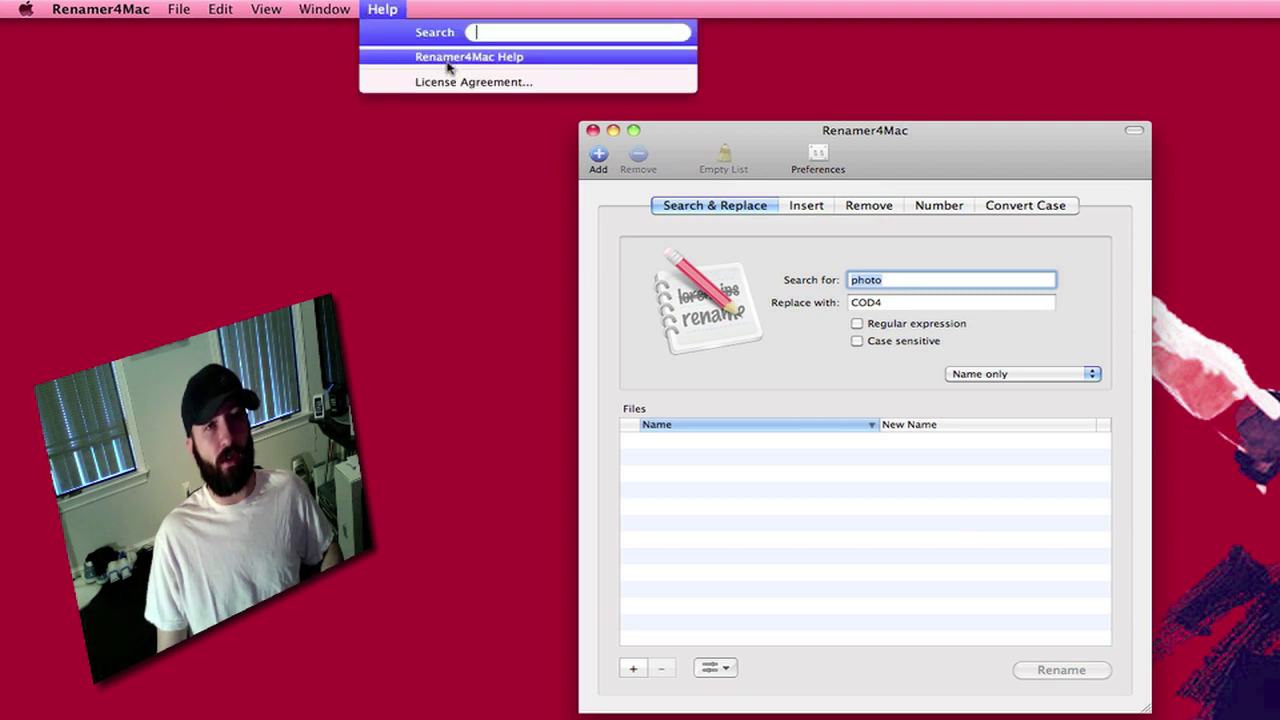
pyautogui.click(884, 158)
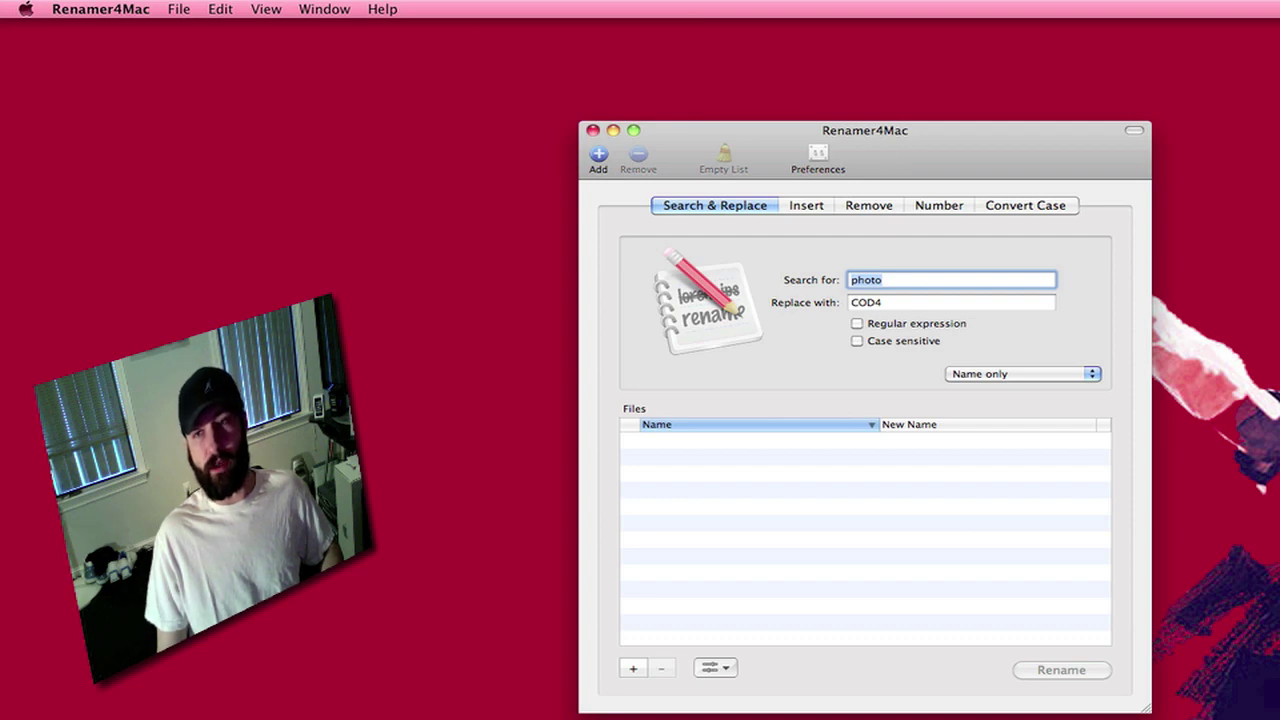
pyautogui.press('super+Tab')
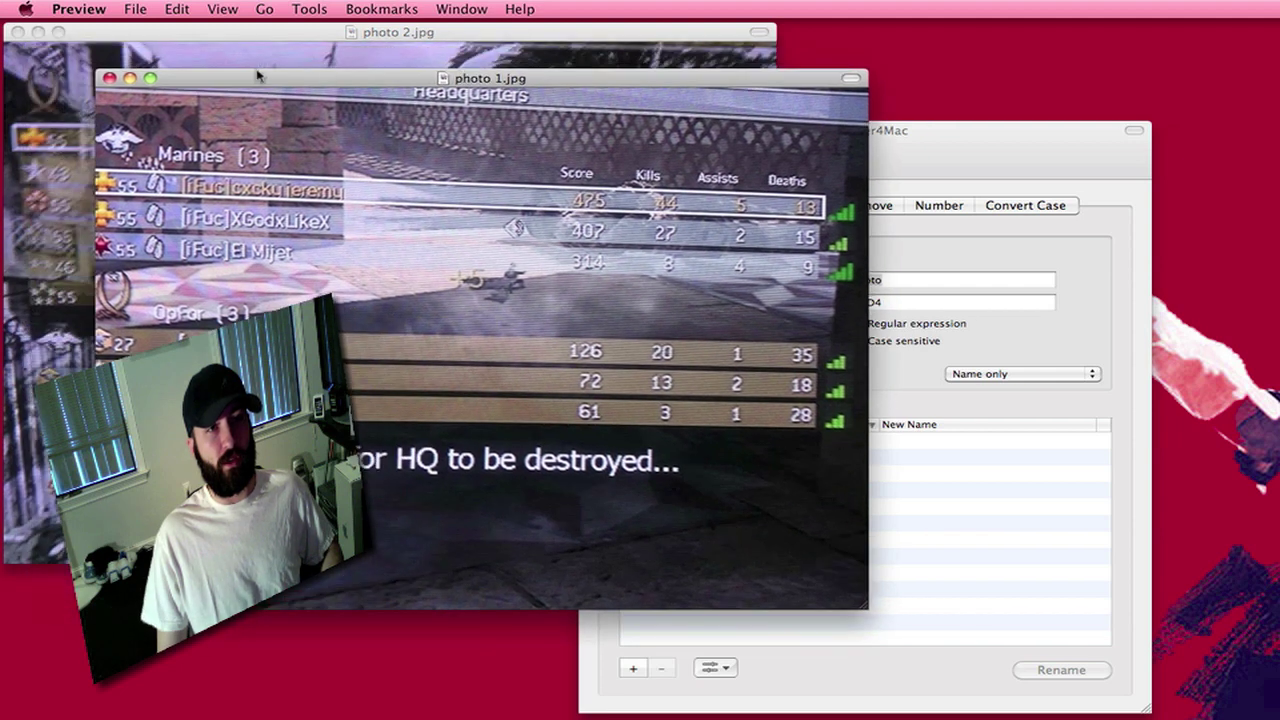
# Step: Close the two Preview photo windows and drag the three desktop JPGs into the Files list
pyautogui.click(115, 80)
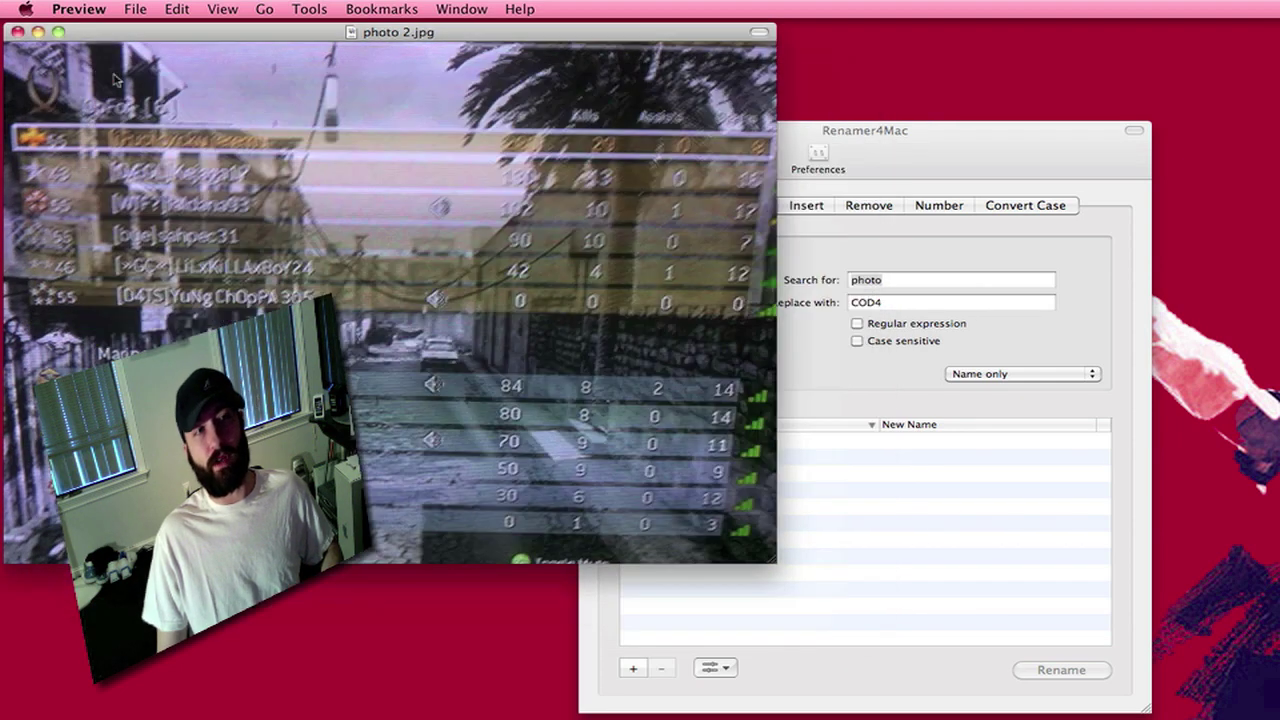
pyautogui.click(17, 32)
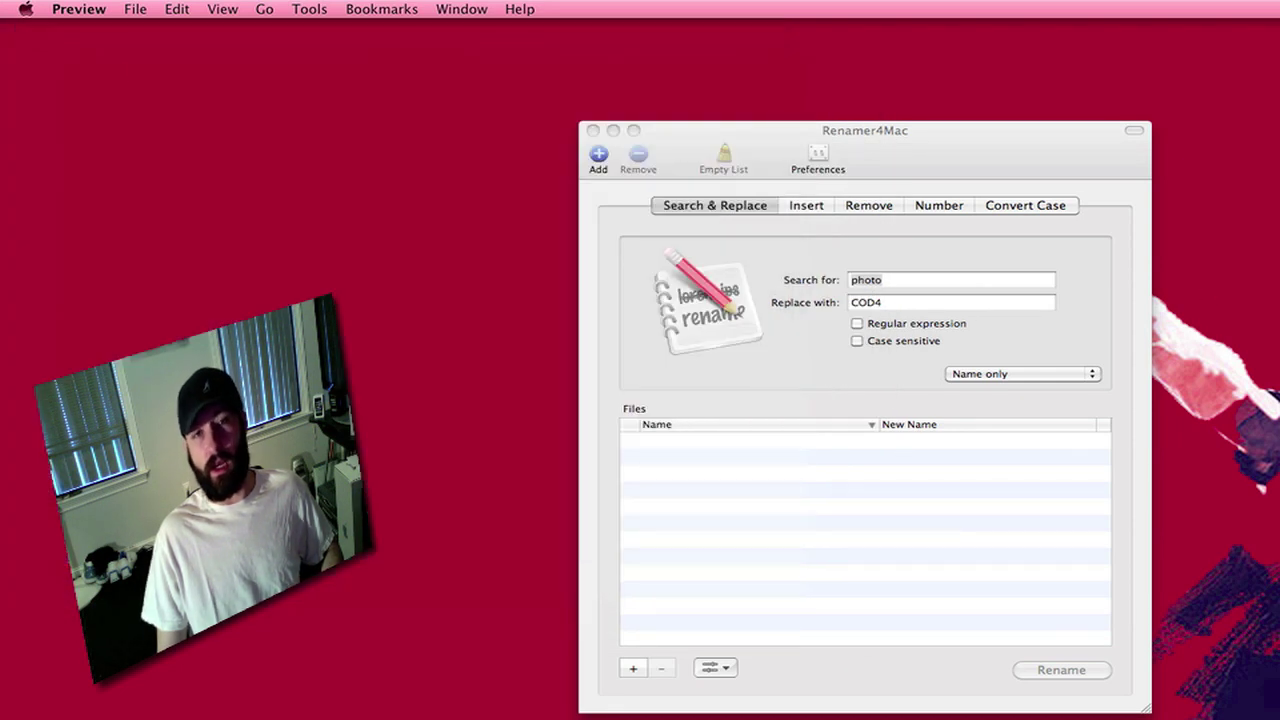
pyautogui.moveTo(1275, 465); pyautogui.dragTo(765, 455)
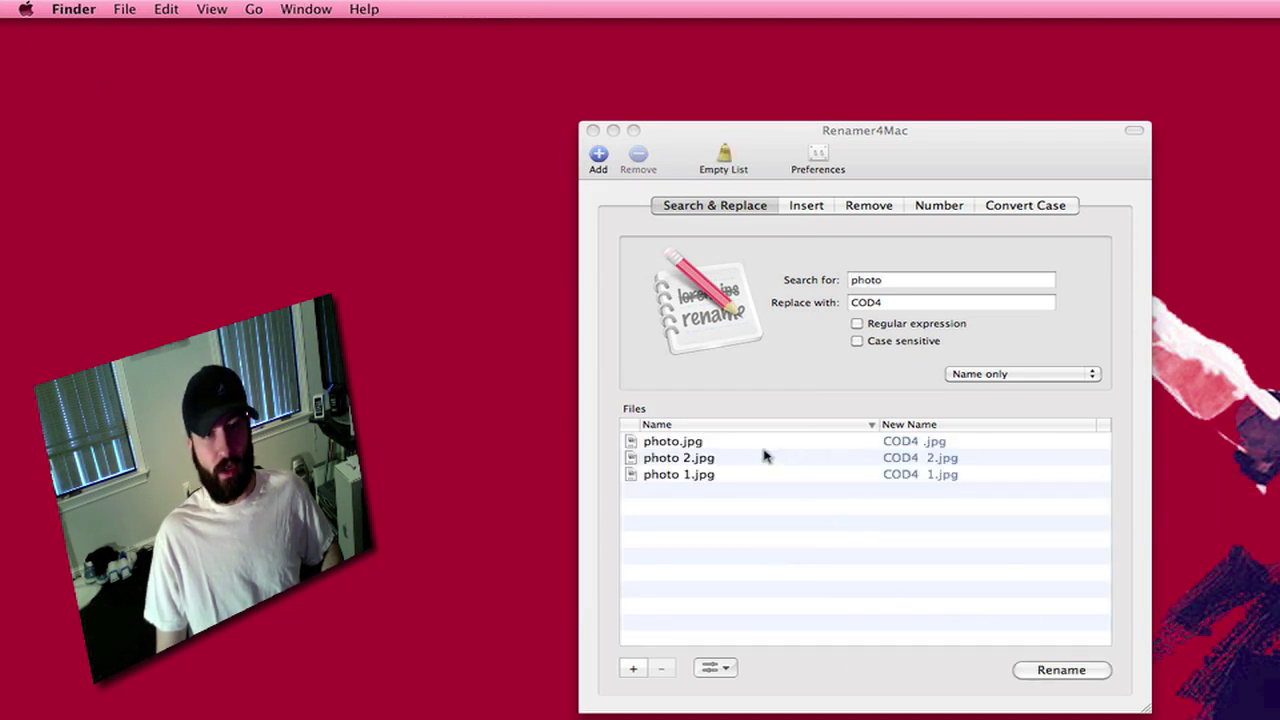
# Step: Cancel the add-files picker without adding anything, then select and deselect 'photo' in Search for
pyautogui.click(633, 668)
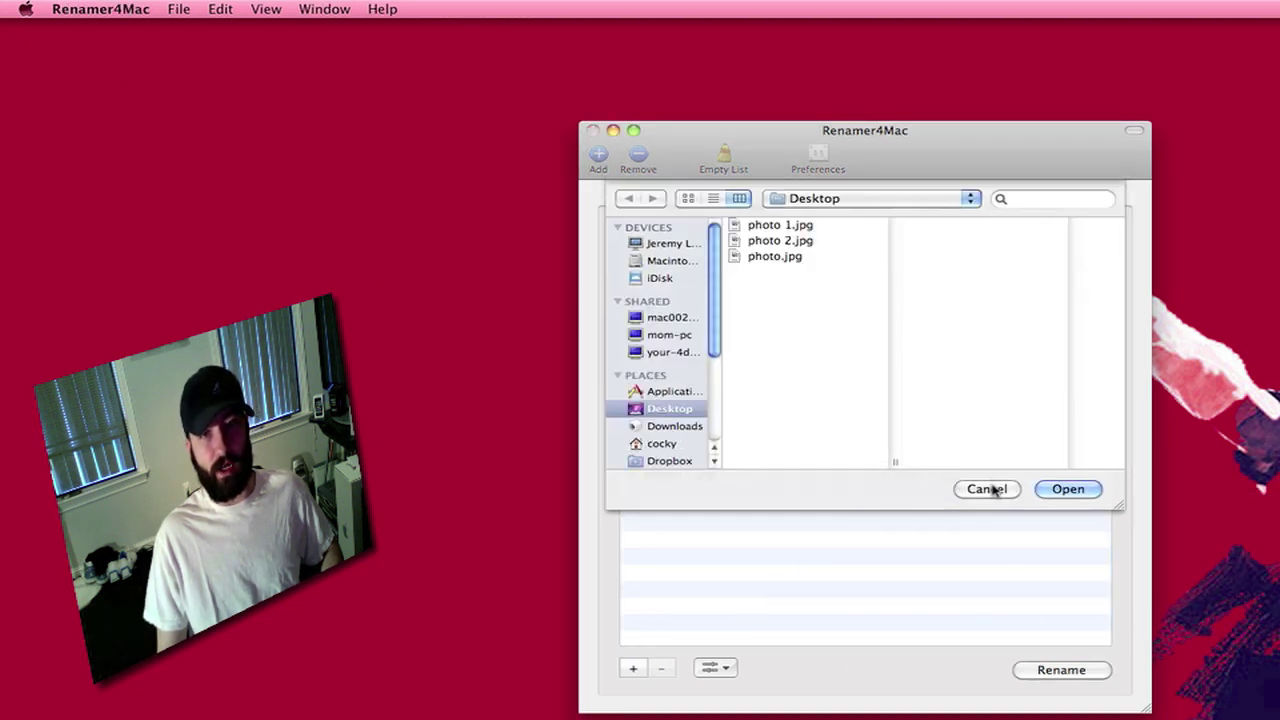
pyautogui.click(989, 489)
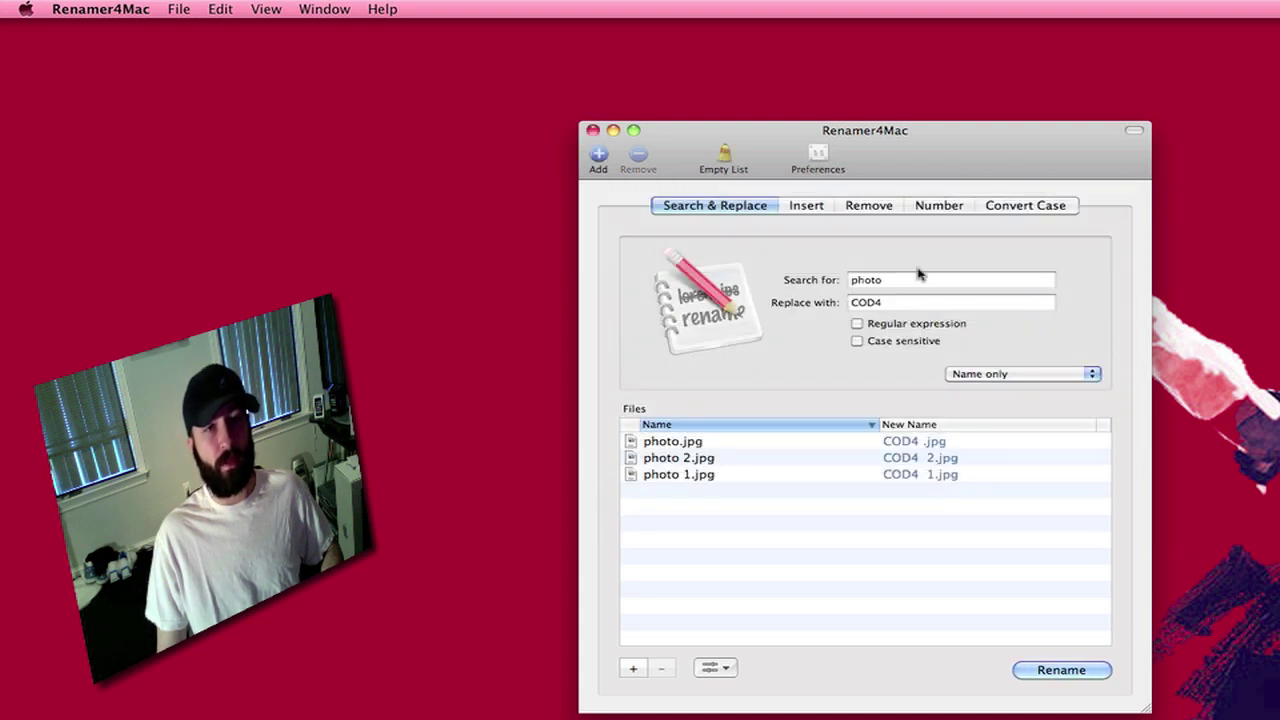
pyautogui.moveTo(916, 278); pyautogui.dragTo(838, 281)
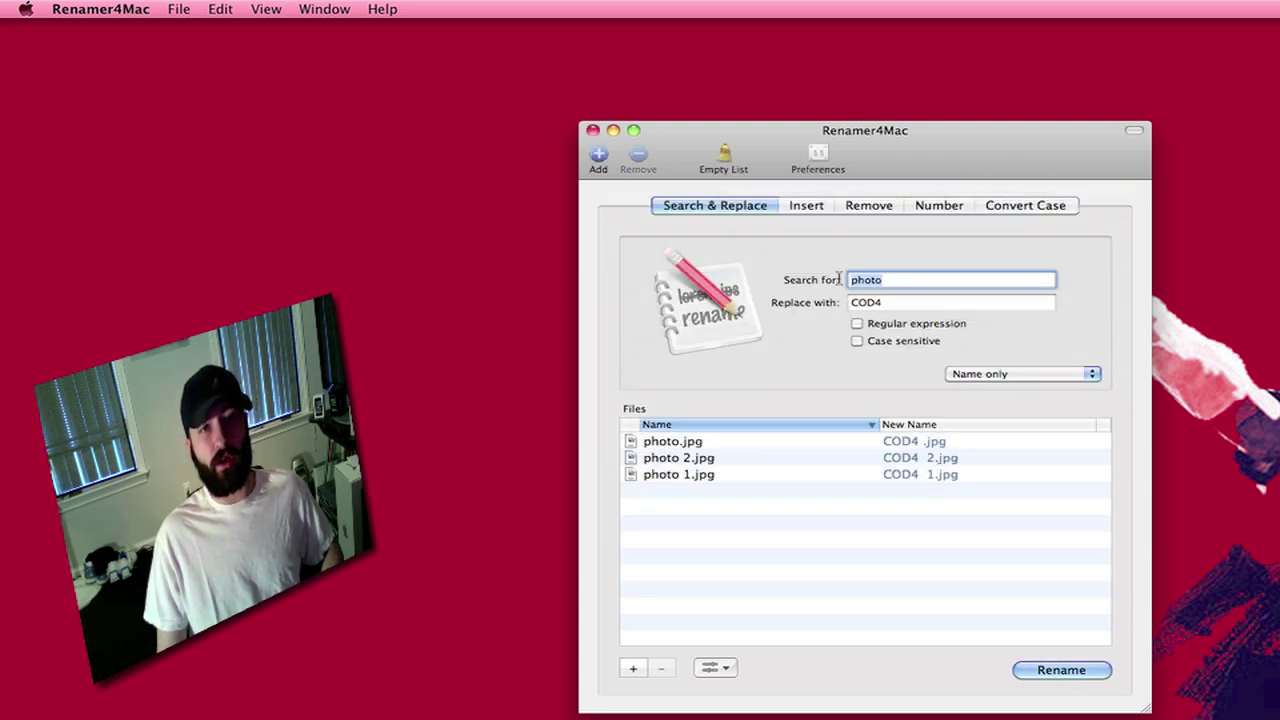
pyautogui.click(913, 284)
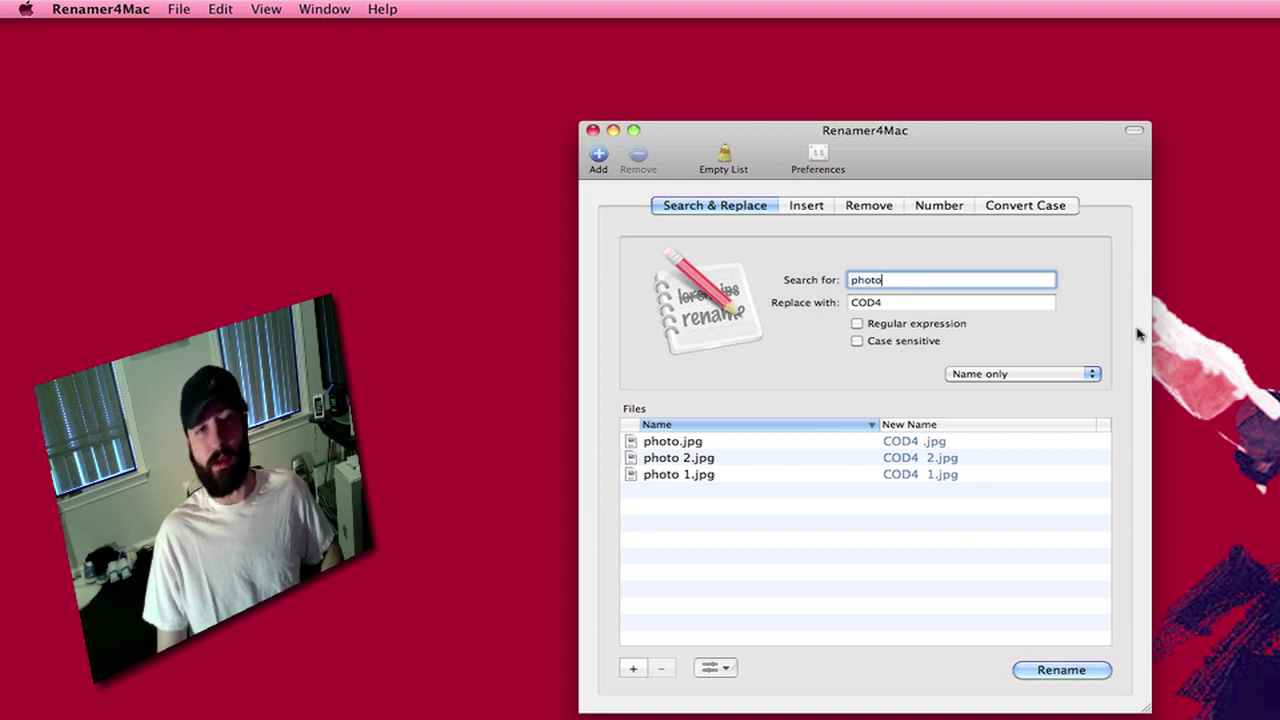
pyautogui.doubleClick(895, 284)
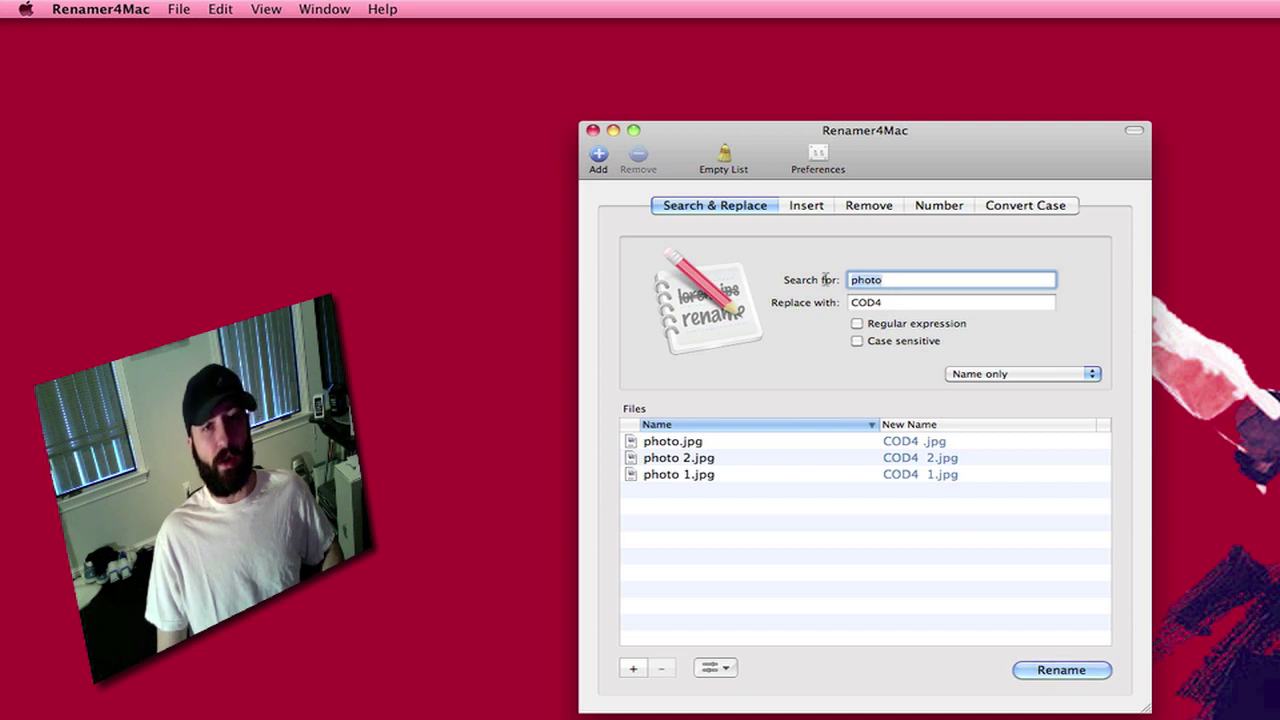
pyautogui.doubleClick(893, 305)
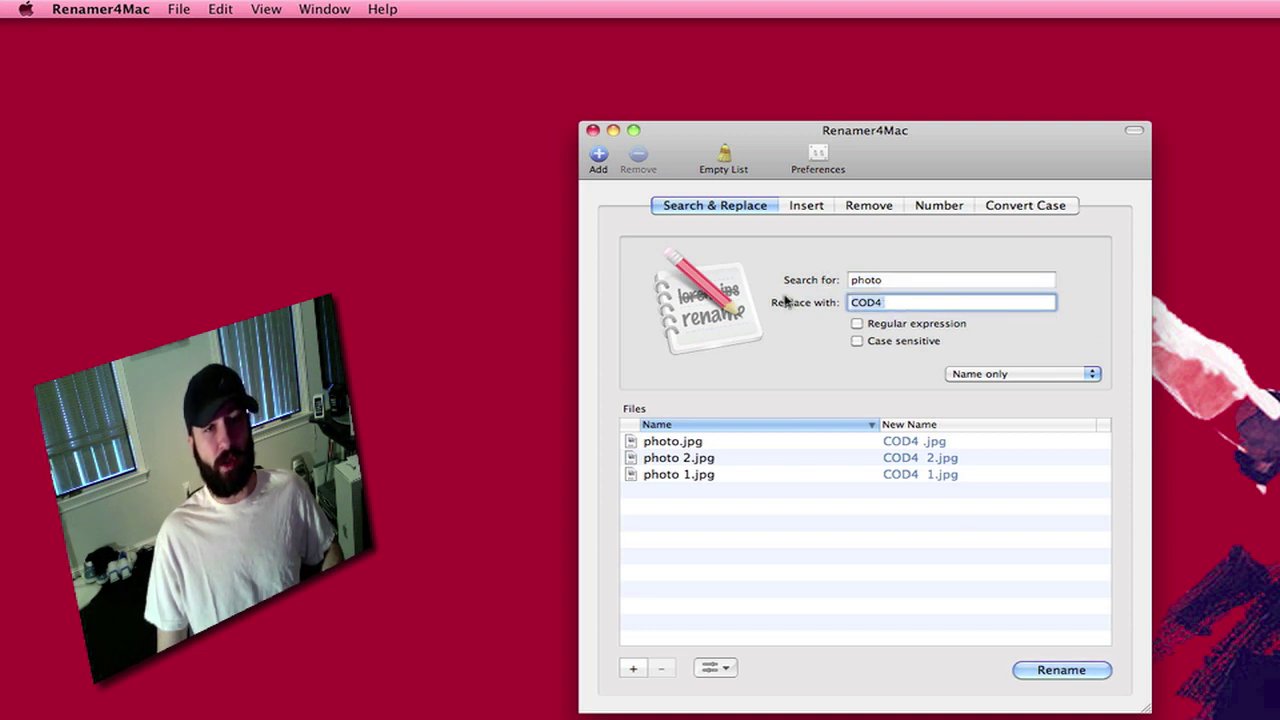
pyautogui.click(907, 304)
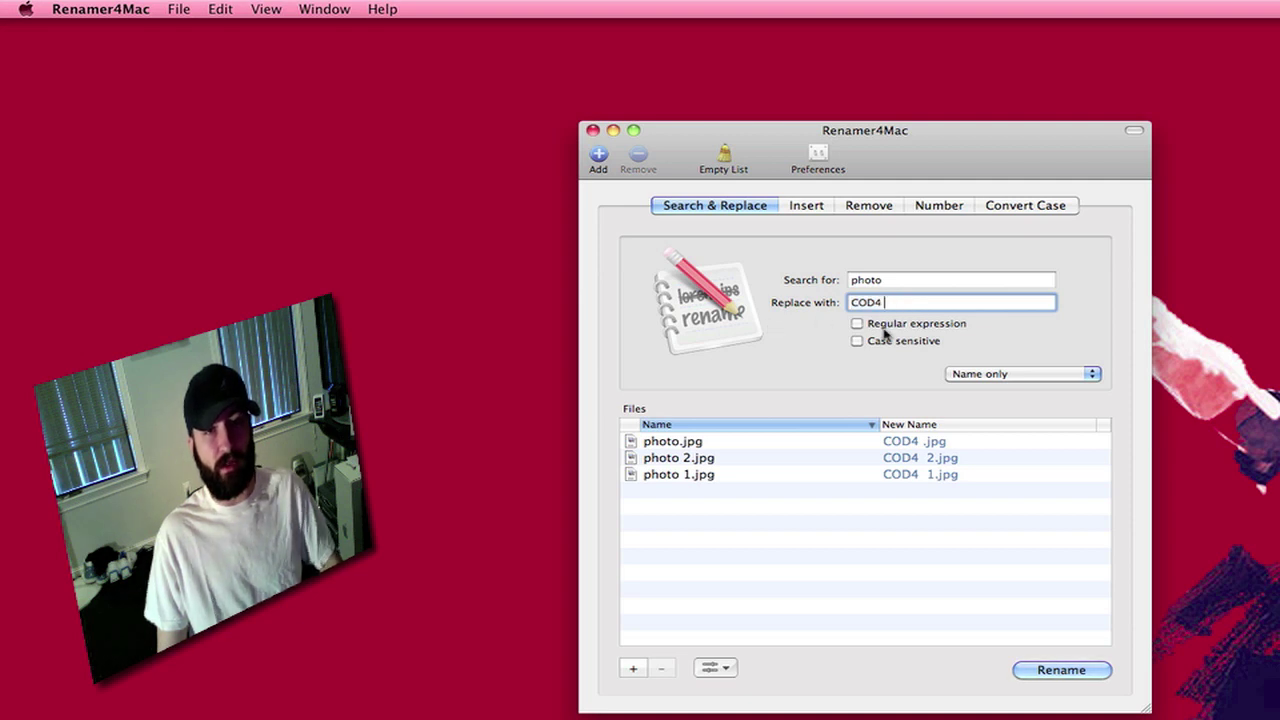
pyautogui.press('BackSpace')
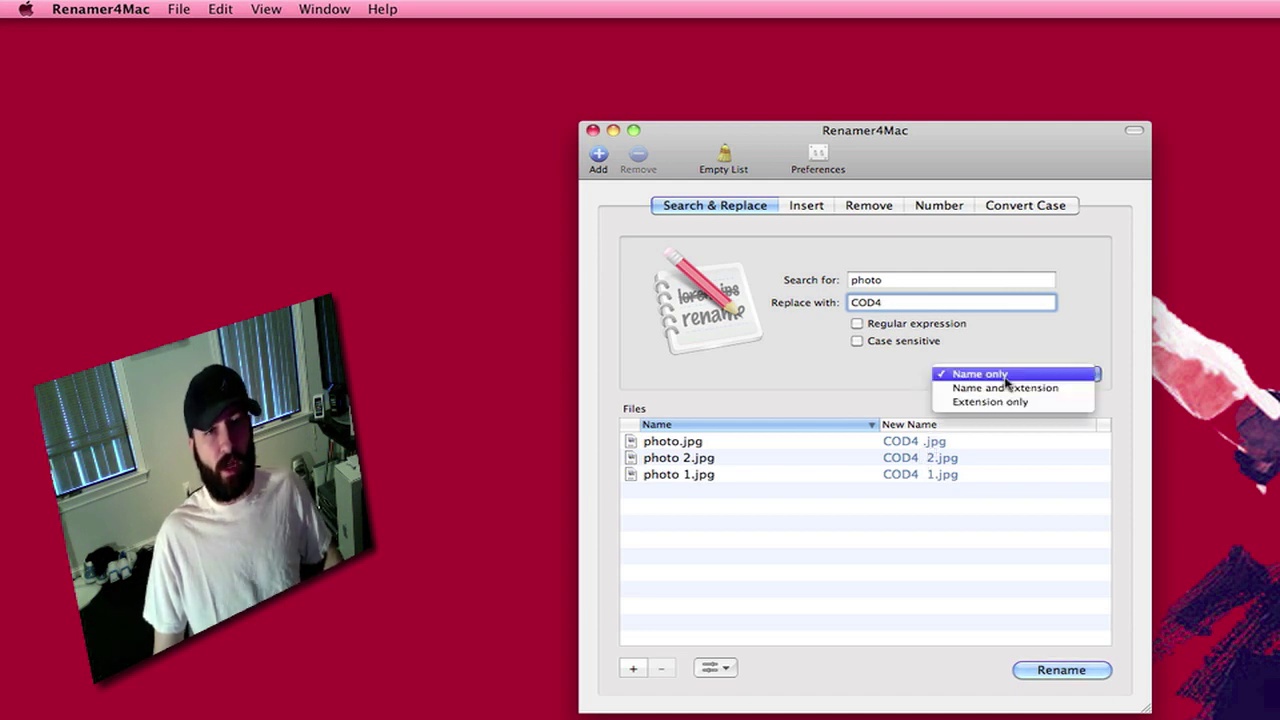
pyautogui.click(884, 377)
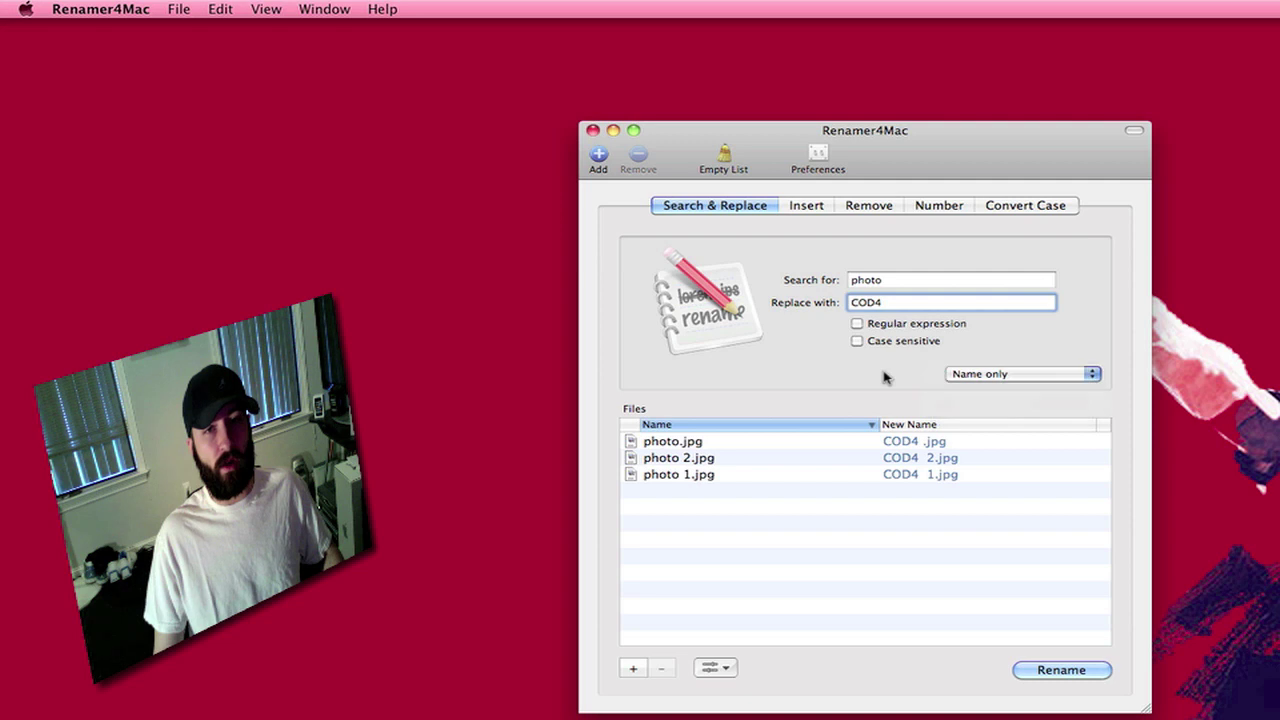
pyautogui.click(1017, 376)
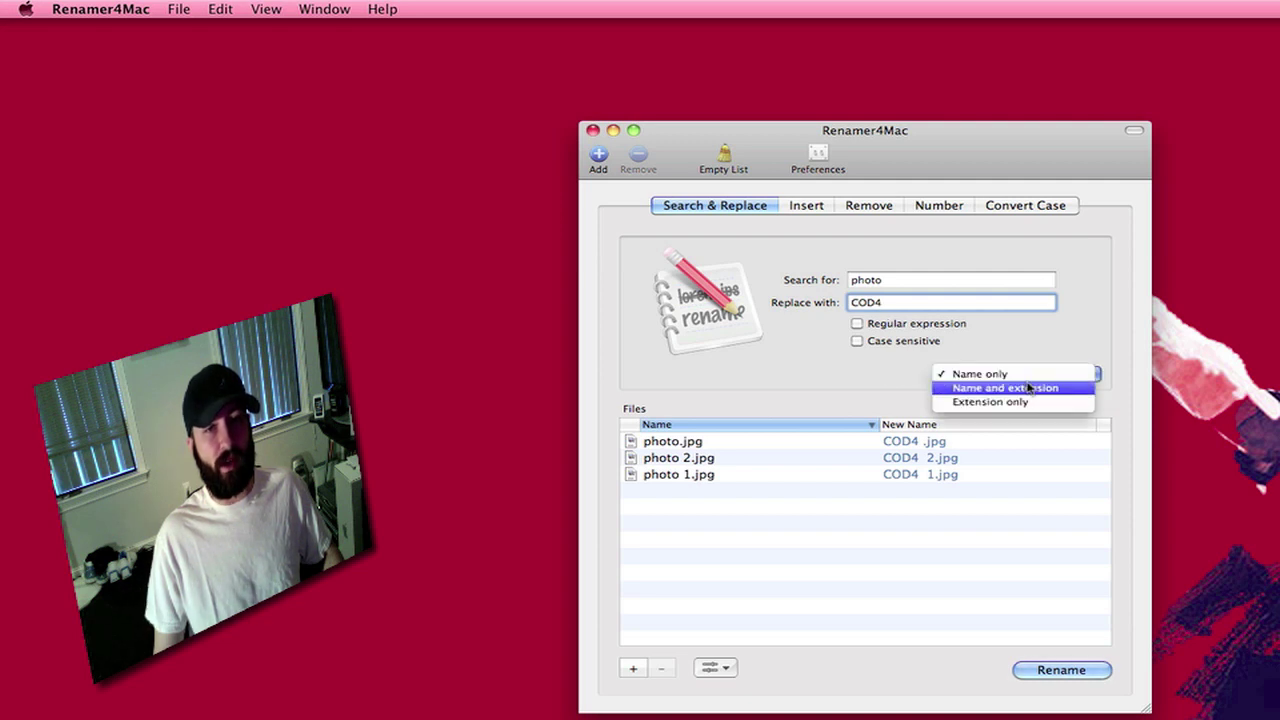
# Step: Keep Name only, then inspect the Insert tab's Overwrite with action and from-right position options
pyautogui.click(871, 381)
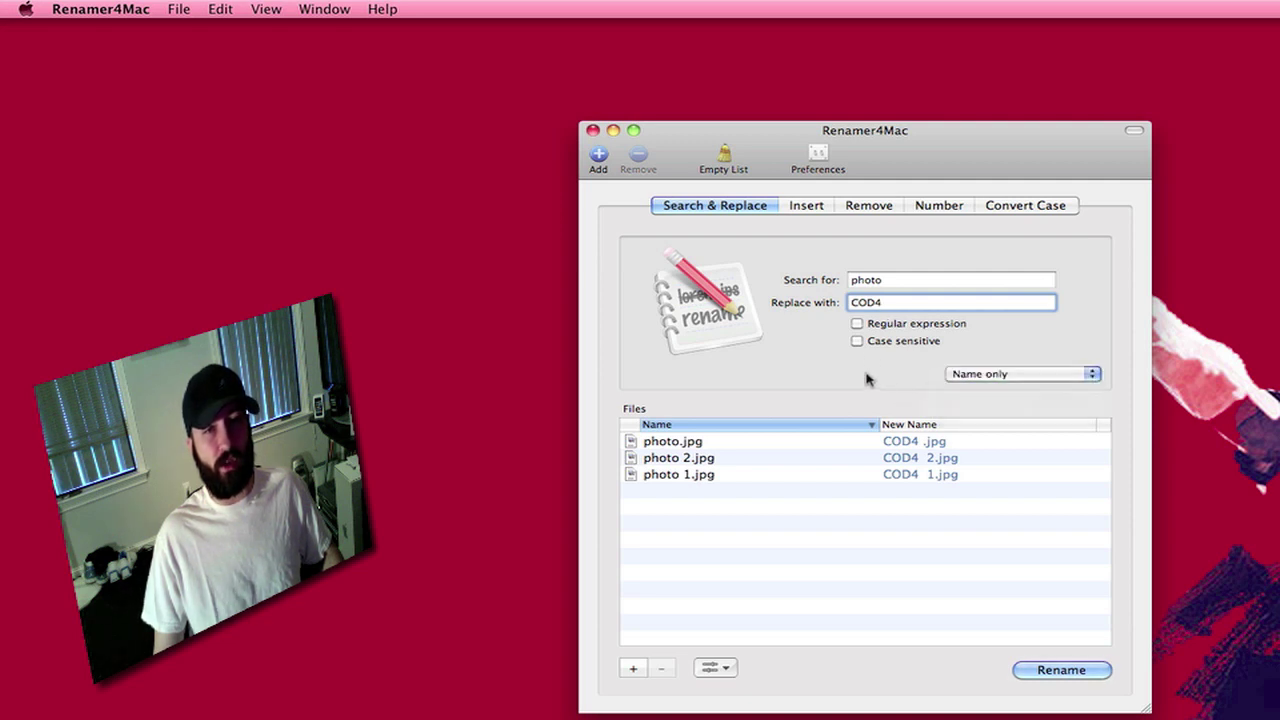
pyautogui.click(807, 207)
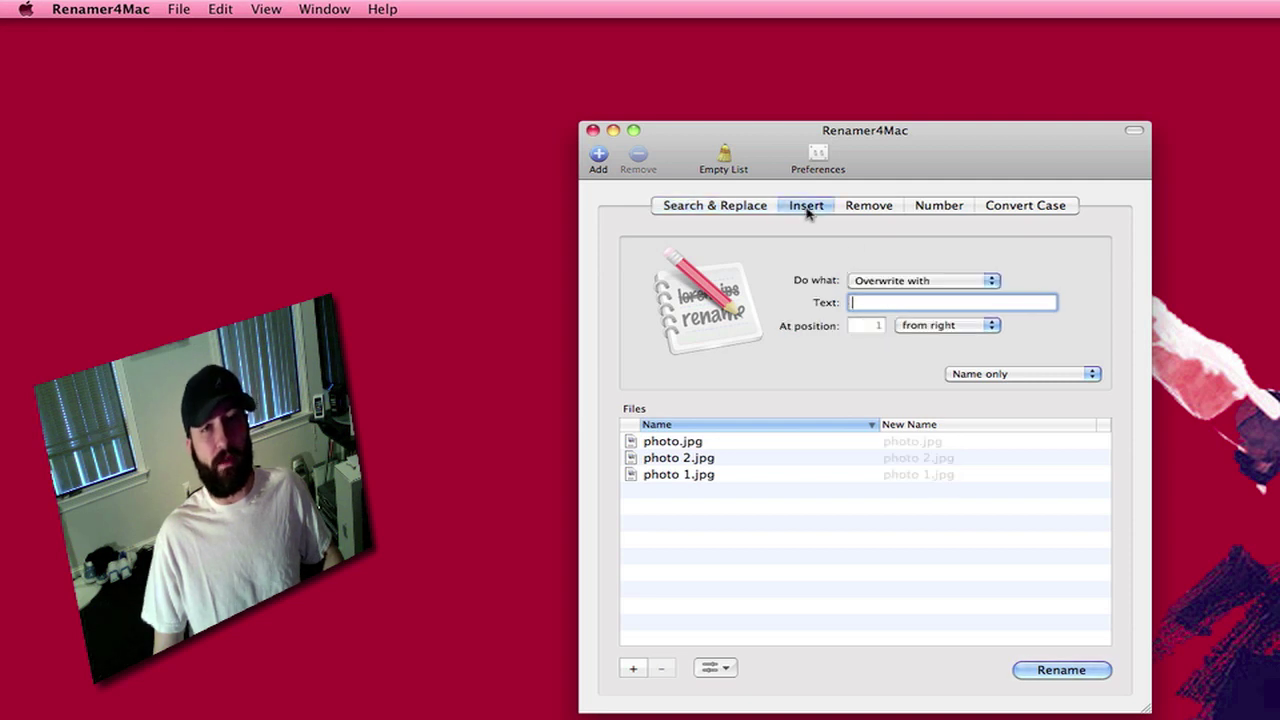
pyautogui.click(909, 283)
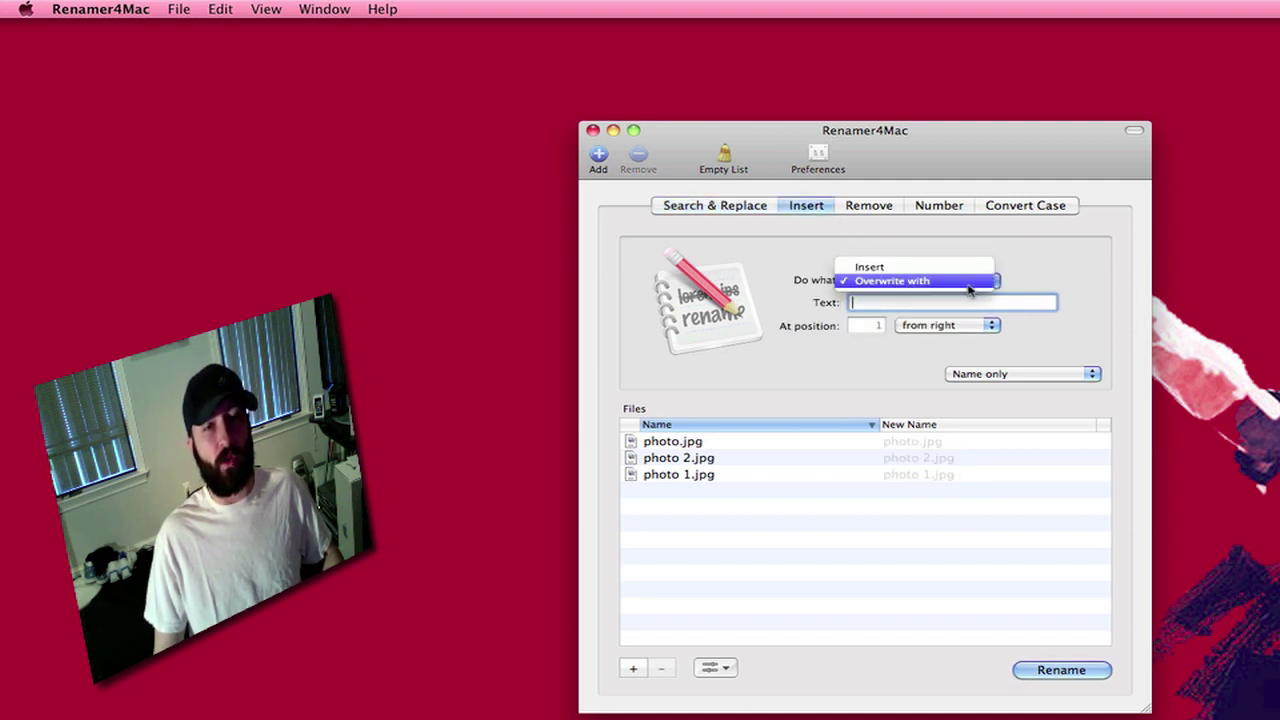
pyautogui.click(1020, 276)
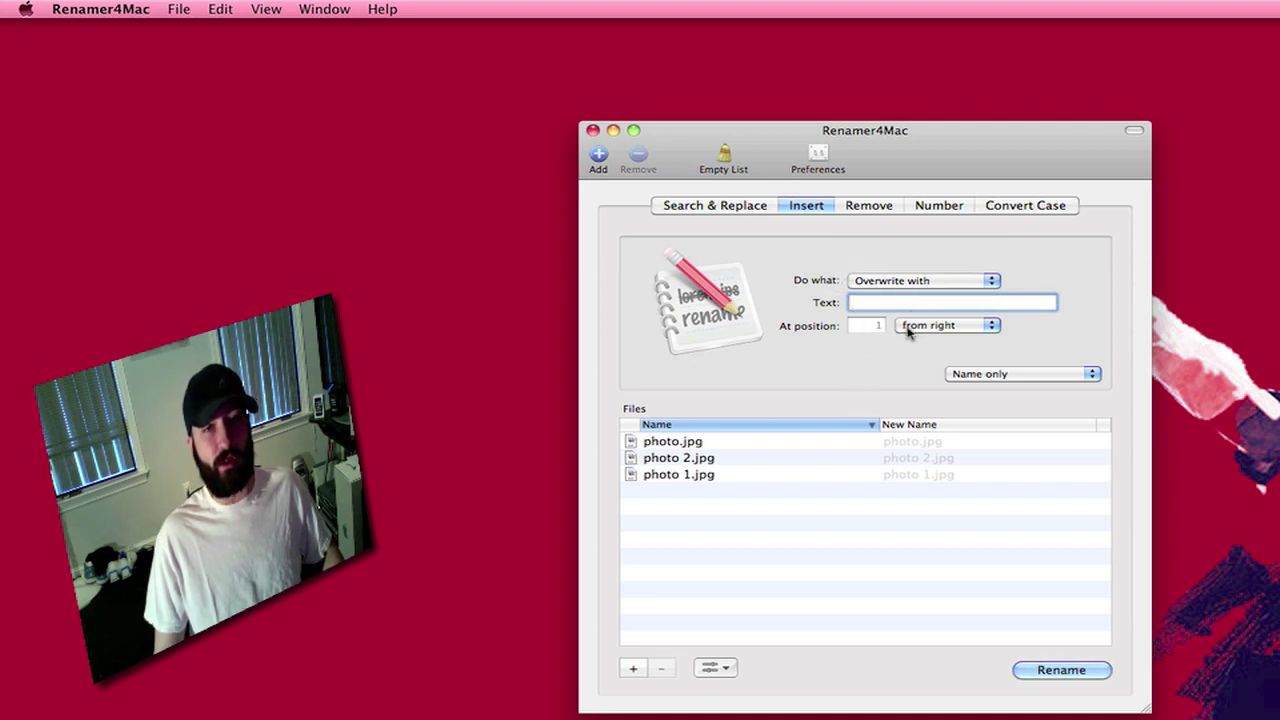
pyautogui.click(908, 328)
pyautogui.click(1029, 351)
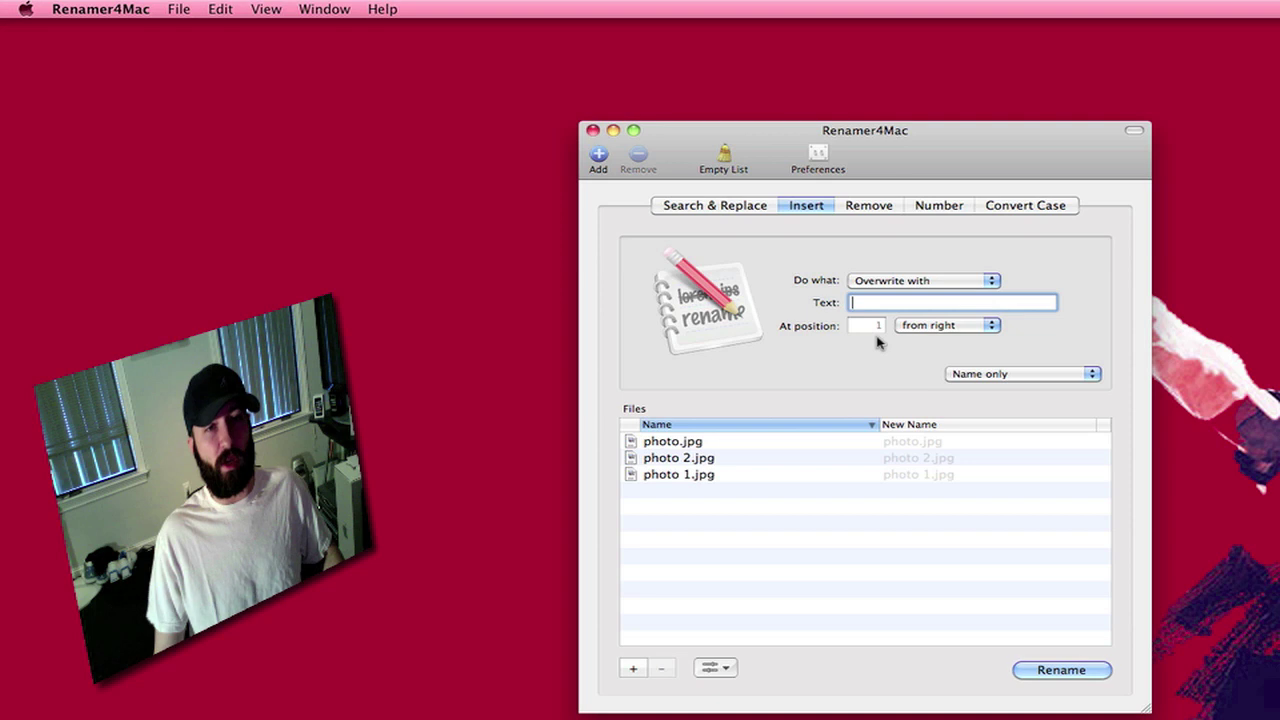
# Step: On the Remove tab, try position 2 and clear it, then view the Number options
pyautogui.click(869, 207)
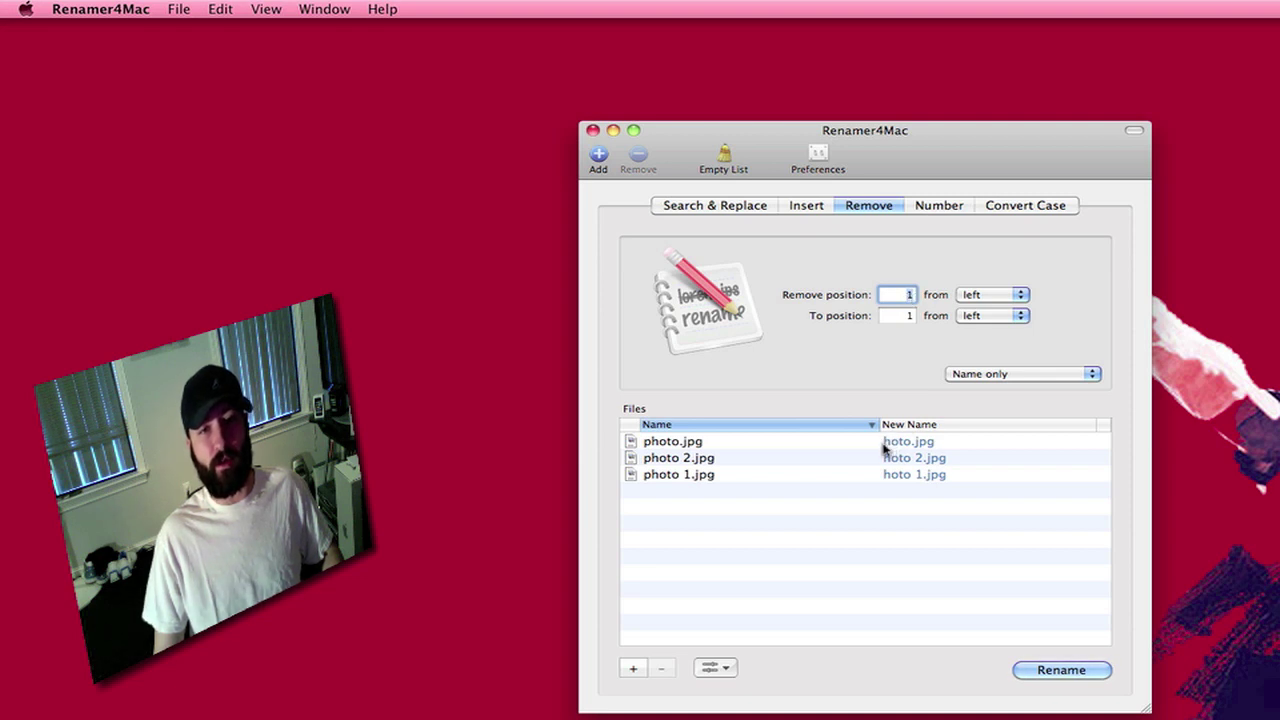
pyautogui.press('BackSpace')
pyautogui.write('2')
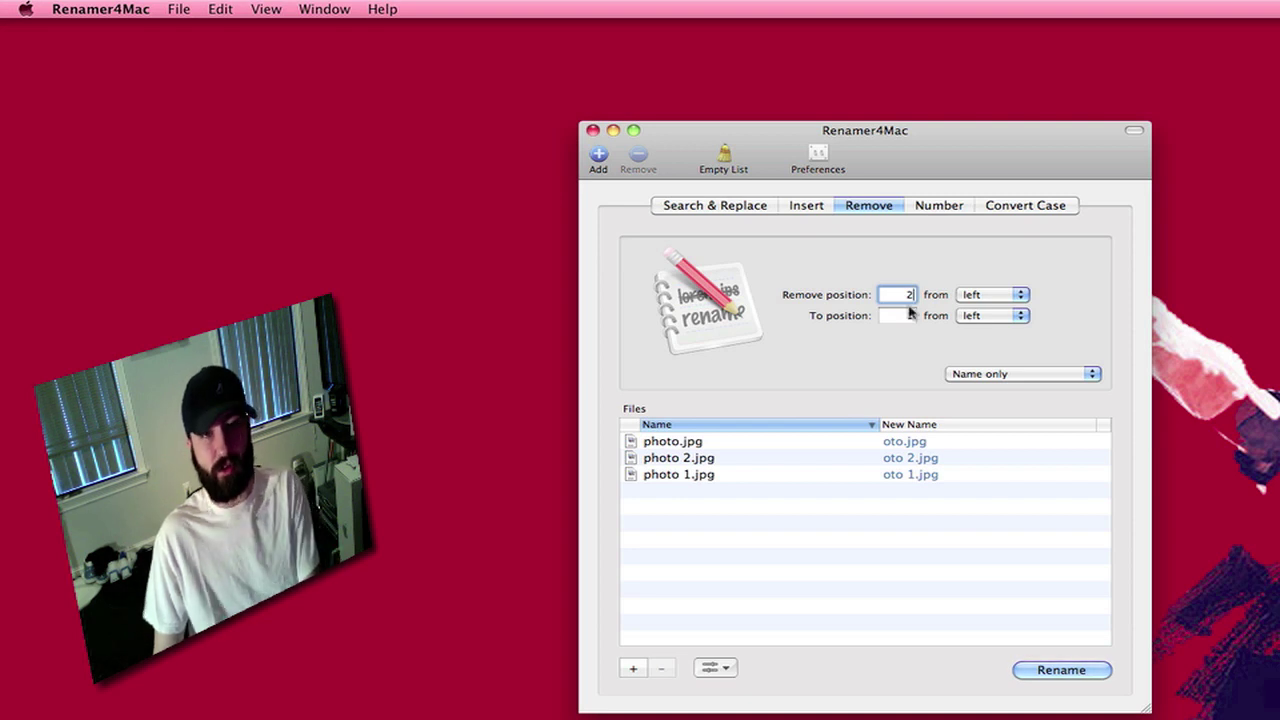
pyautogui.press('BackSpace')
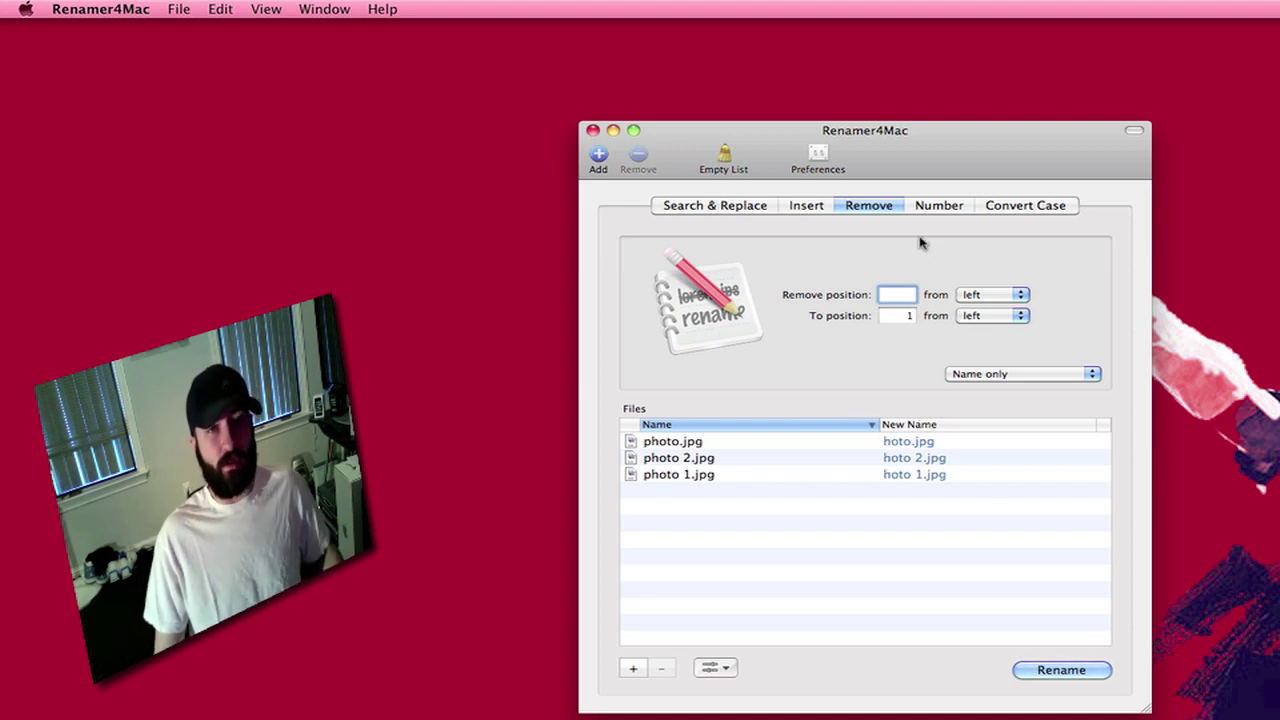
pyautogui.click(937, 212)
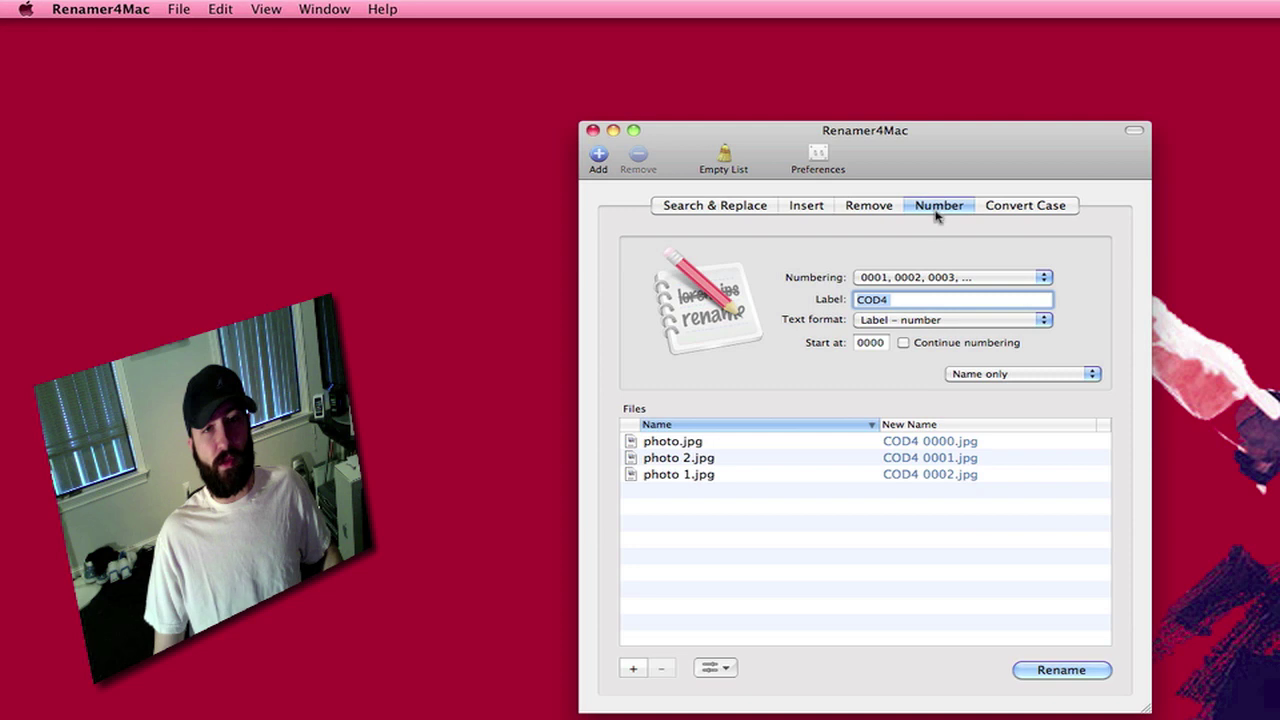
# Step: Inspect the COD4 label and try number-first name orders in Text format
pyautogui.click(944, 303)
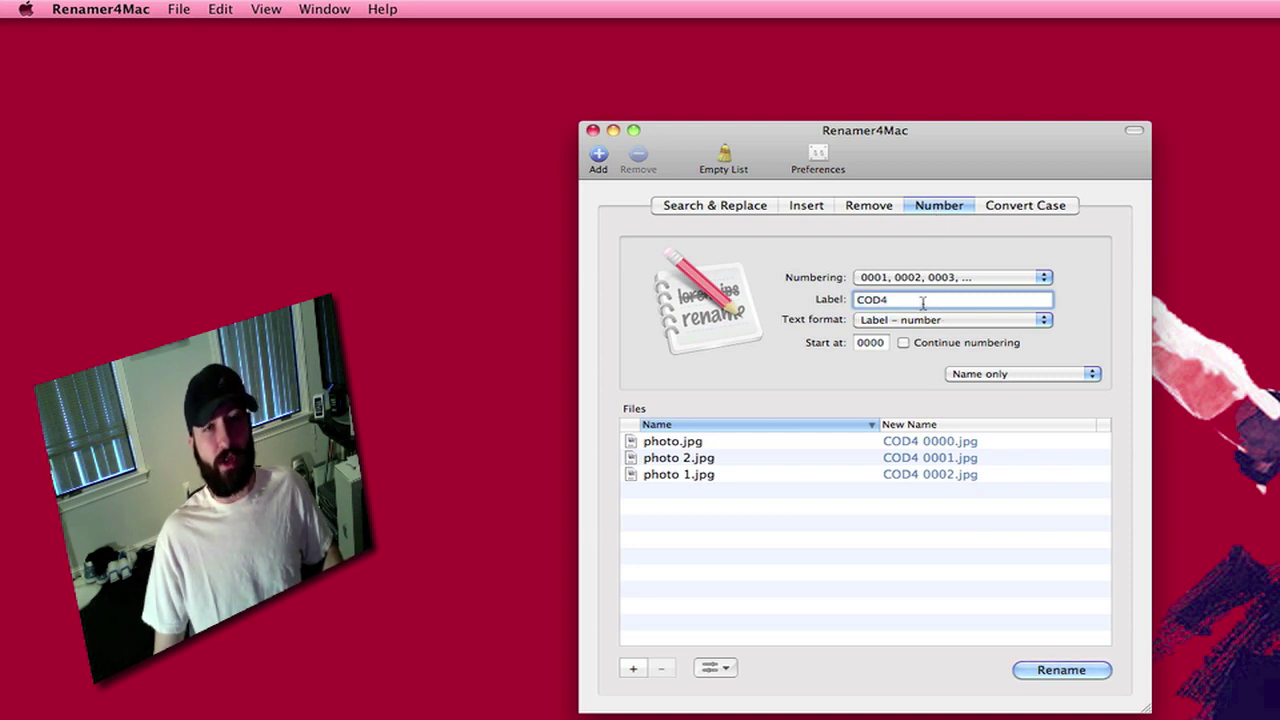
pyautogui.moveTo(924, 302); pyautogui.dragTo(845, 299)
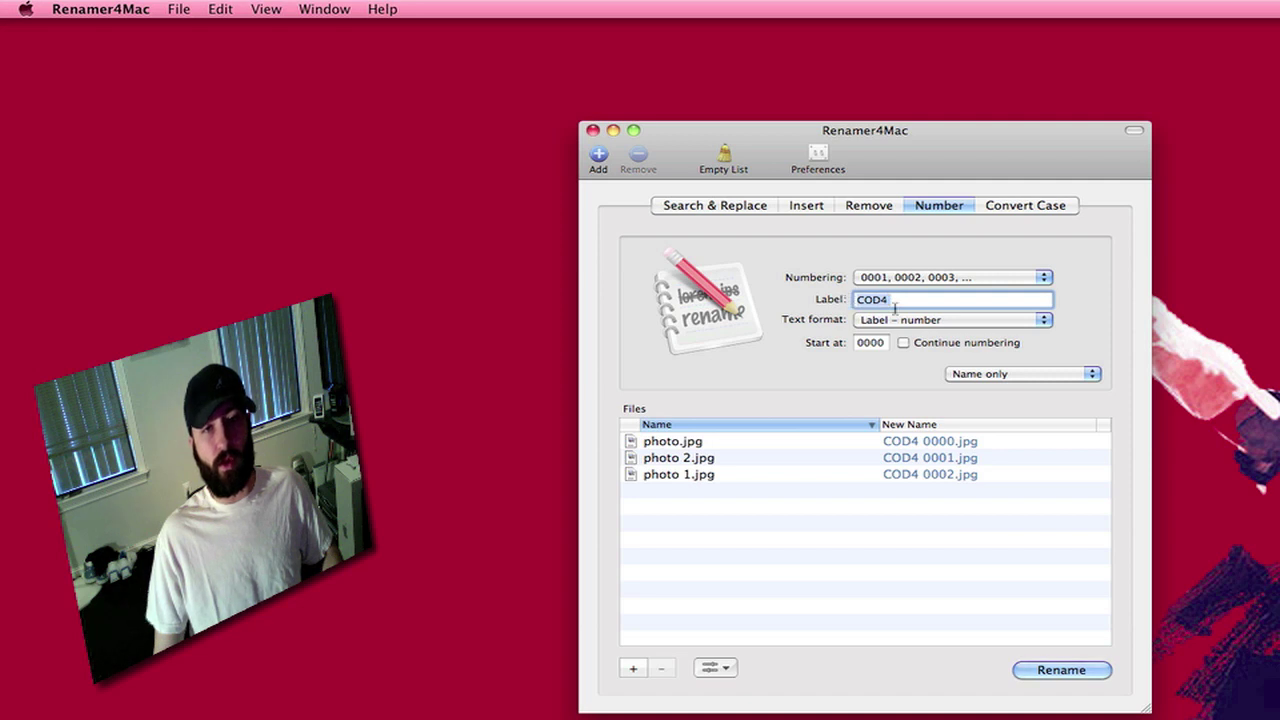
pyautogui.click(940, 303)
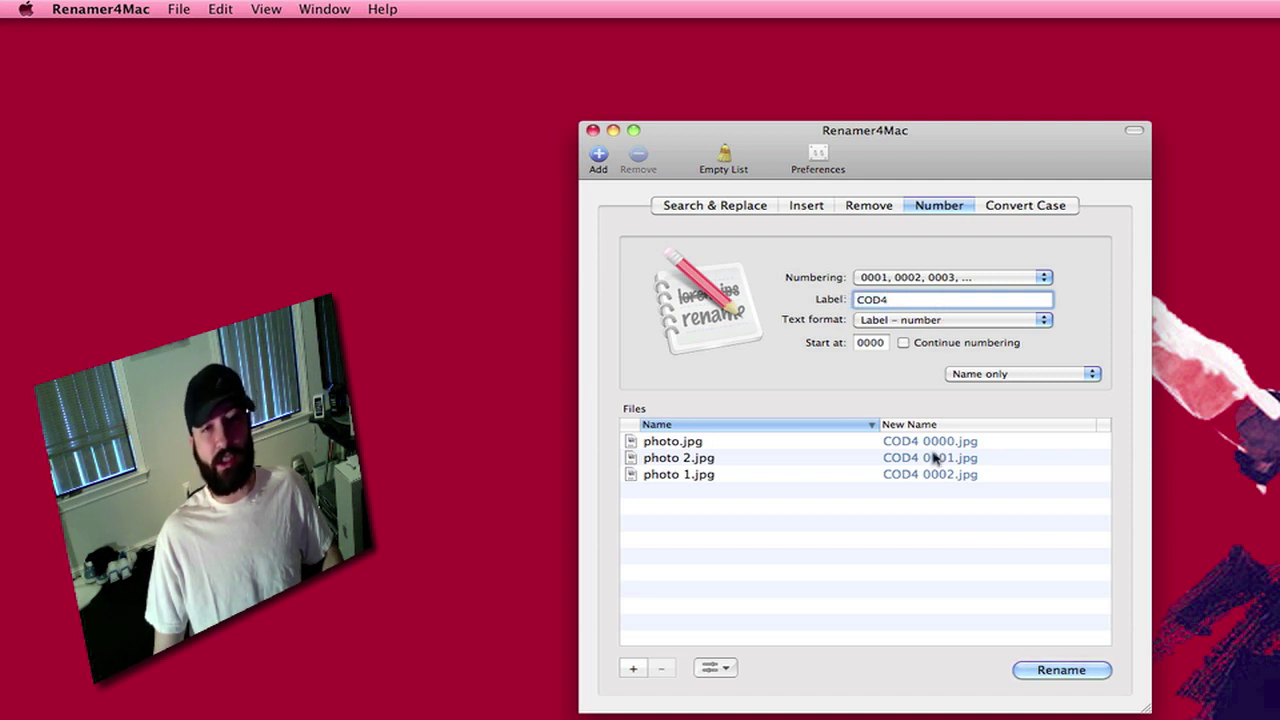
pyautogui.click(928, 321)
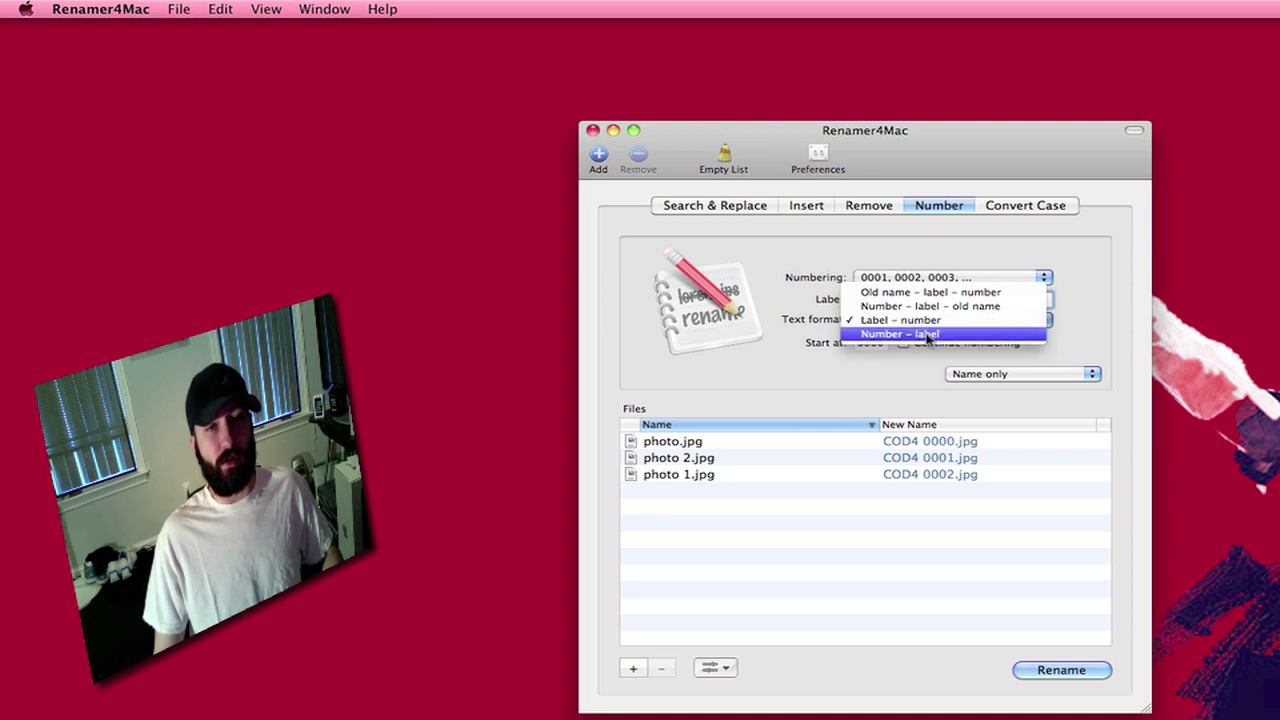
pyautogui.click(928, 335)
pyautogui.click(934, 320)
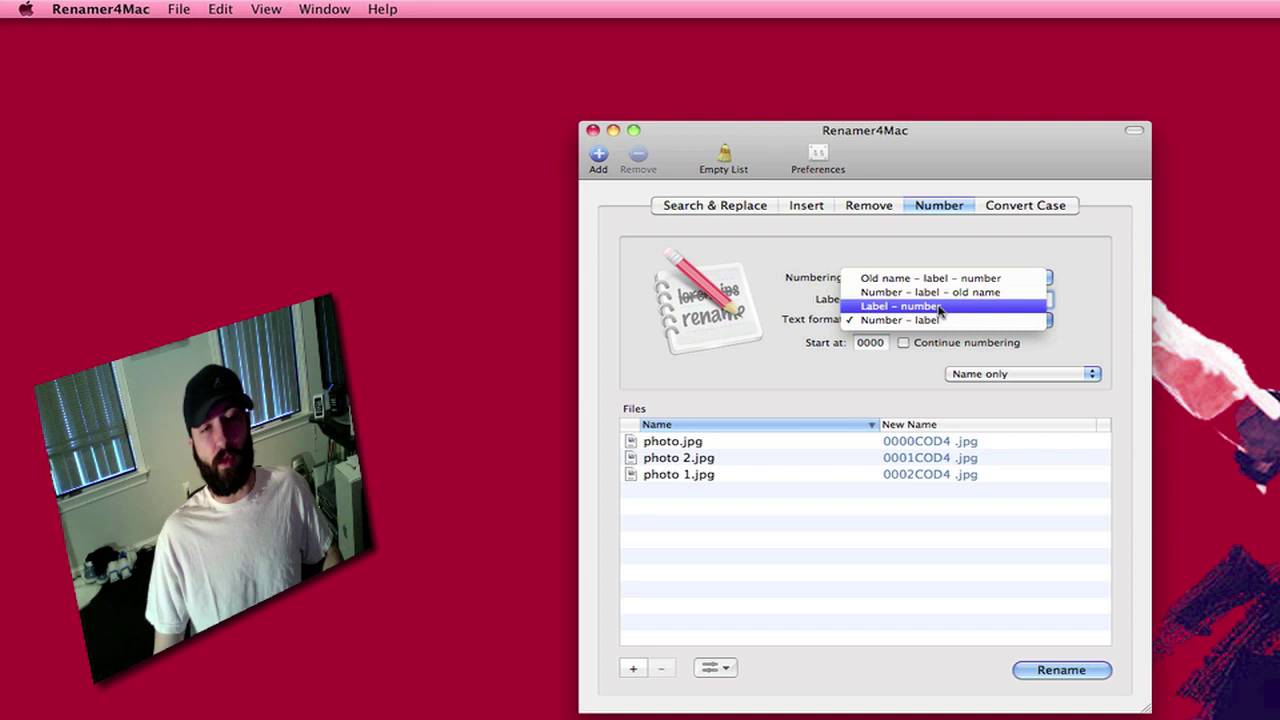
pyautogui.click(941, 296)
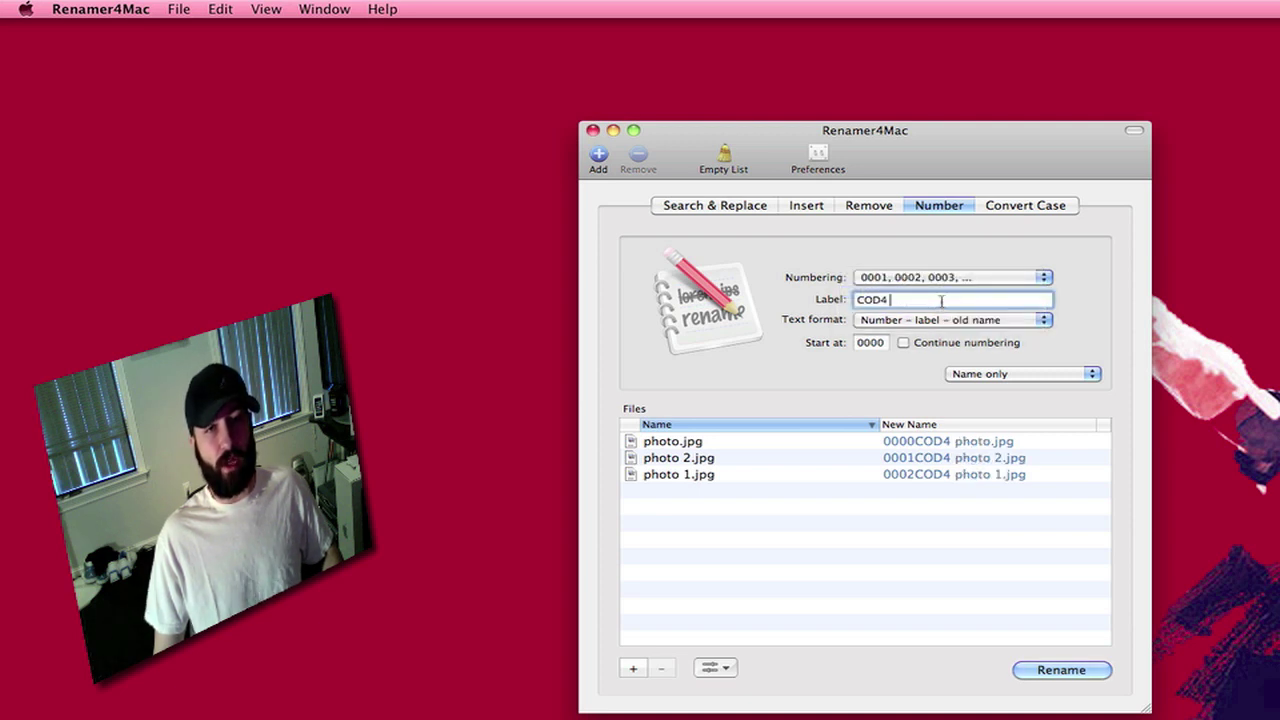
# Step: Set Text format to Label – number and turn on Continue numbering
pyautogui.click(942, 320)
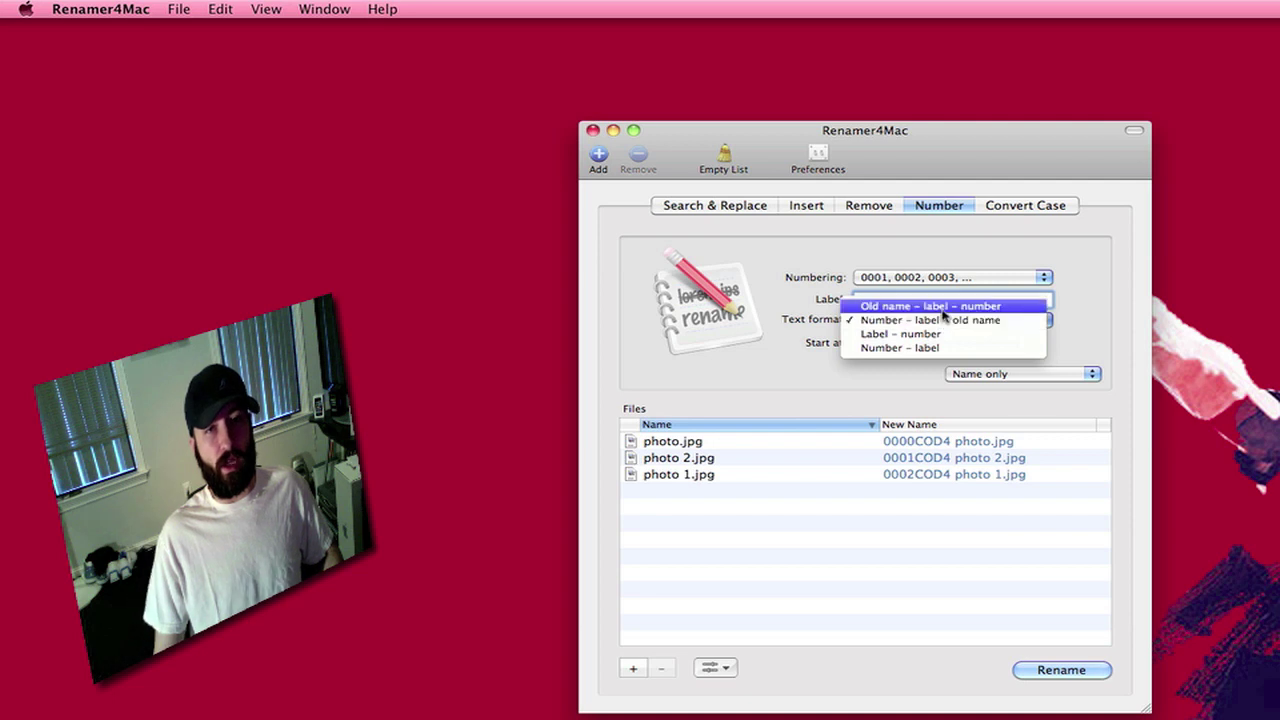
pyautogui.click(941, 306)
pyautogui.click(942, 320)
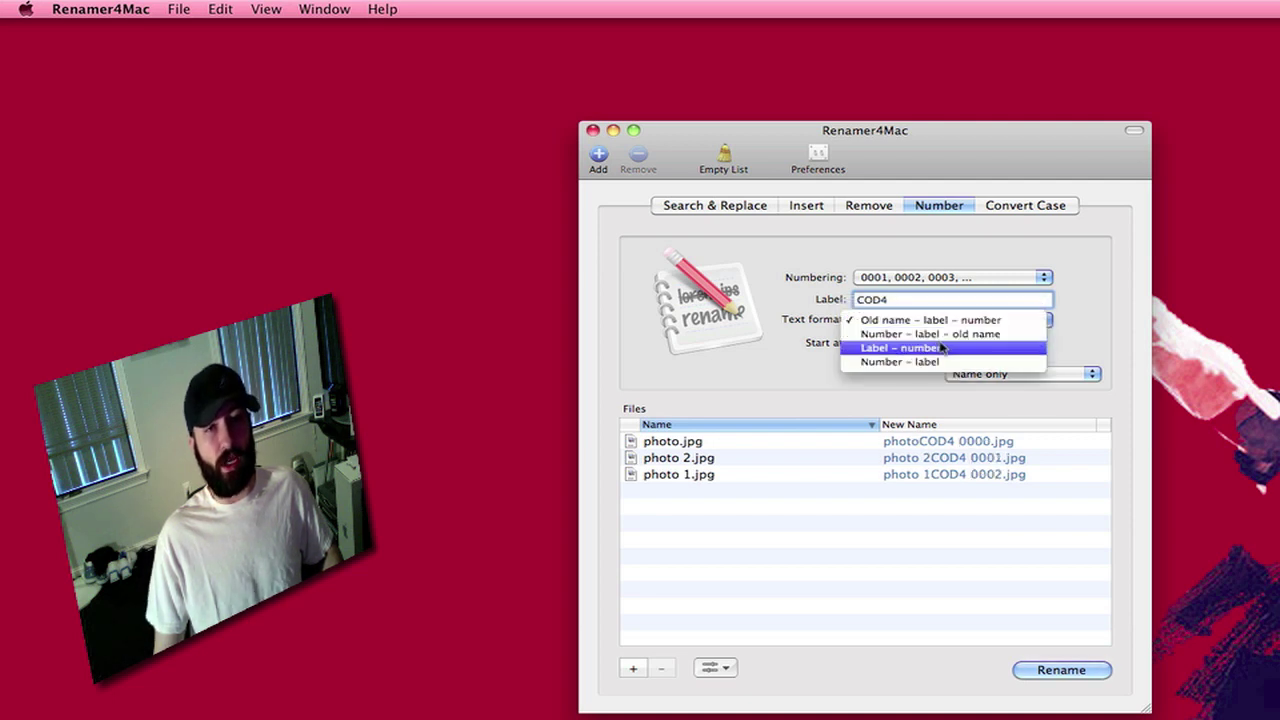
pyautogui.click(942, 347)
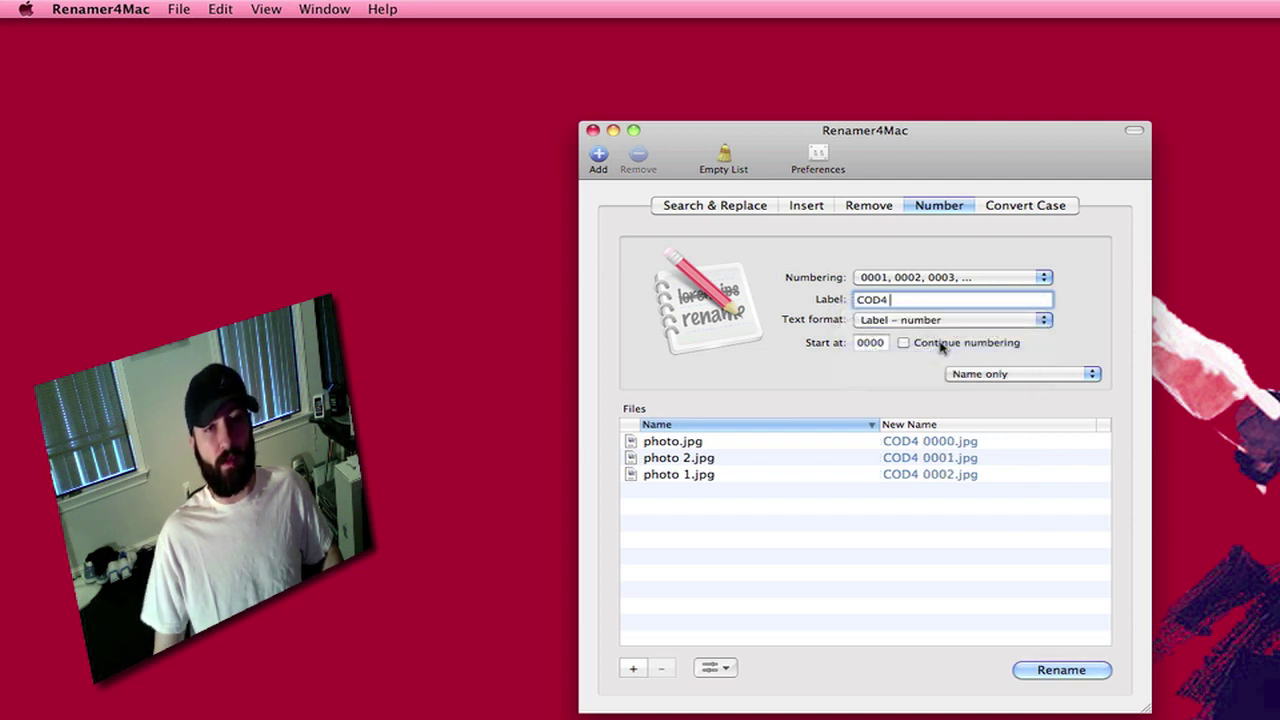
pyautogui.click(885, 343)
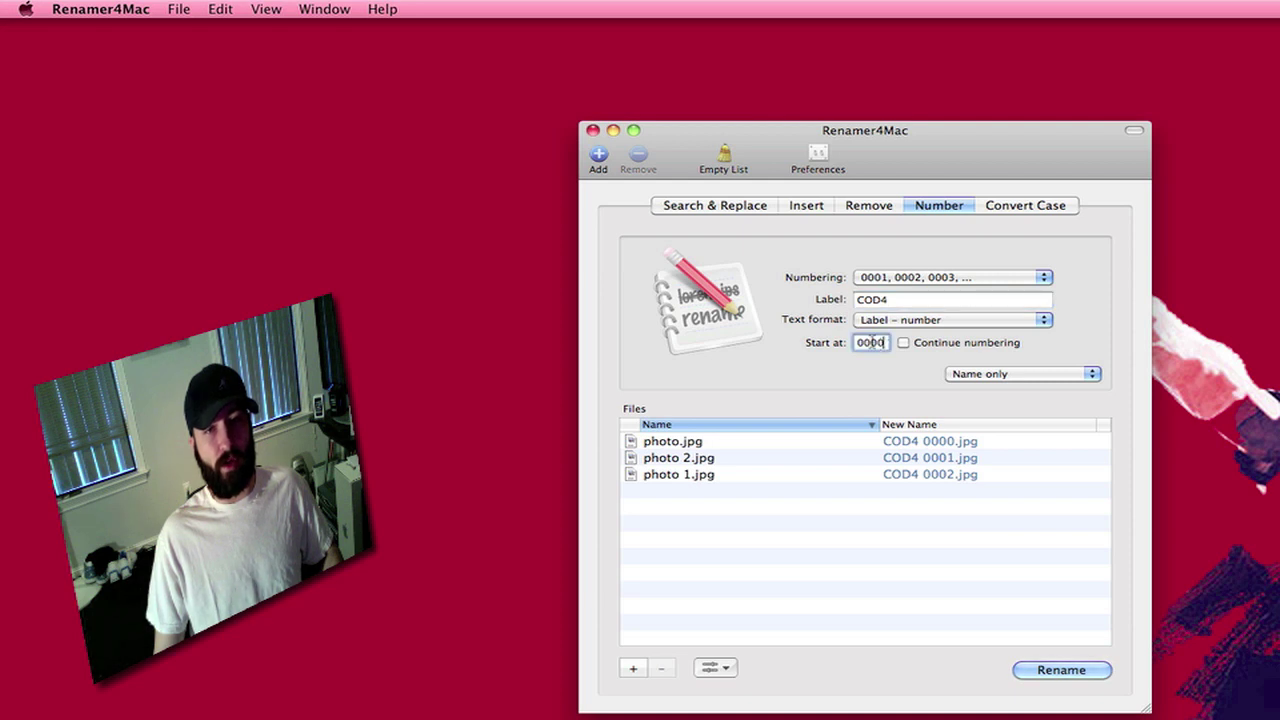
pyautogui.click(904, 343)
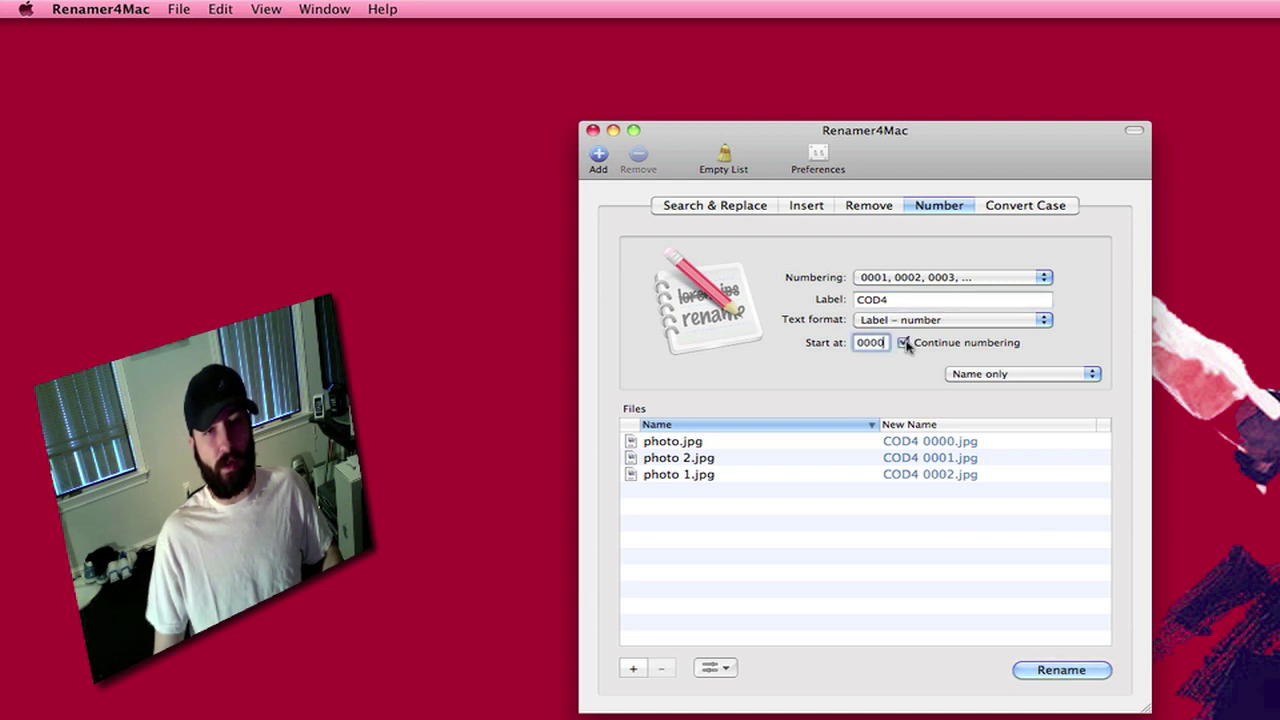
# Step: Try numbering styles 1,2,3, 01 and 001, return to four-digit 0001, then view Convert Case
pyautogui.click(950, 284)
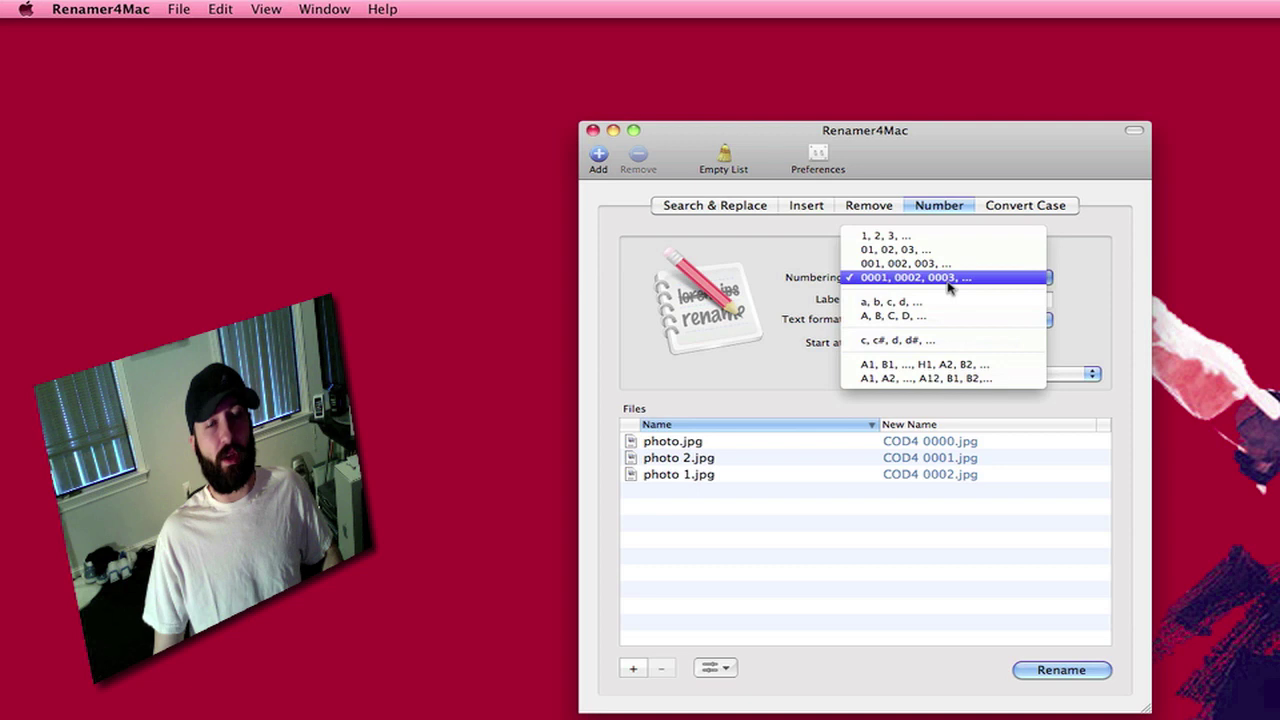
pyautogui.click(953, 240)
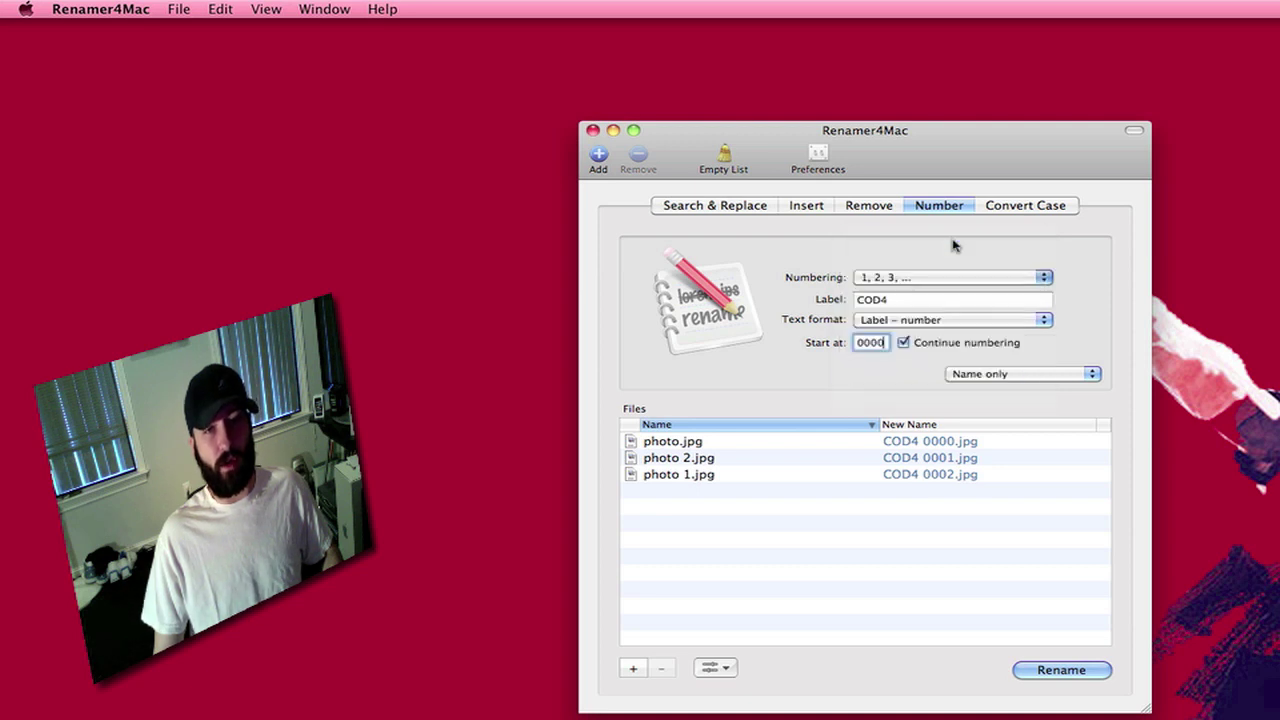
pyautogui.click(923, 283)
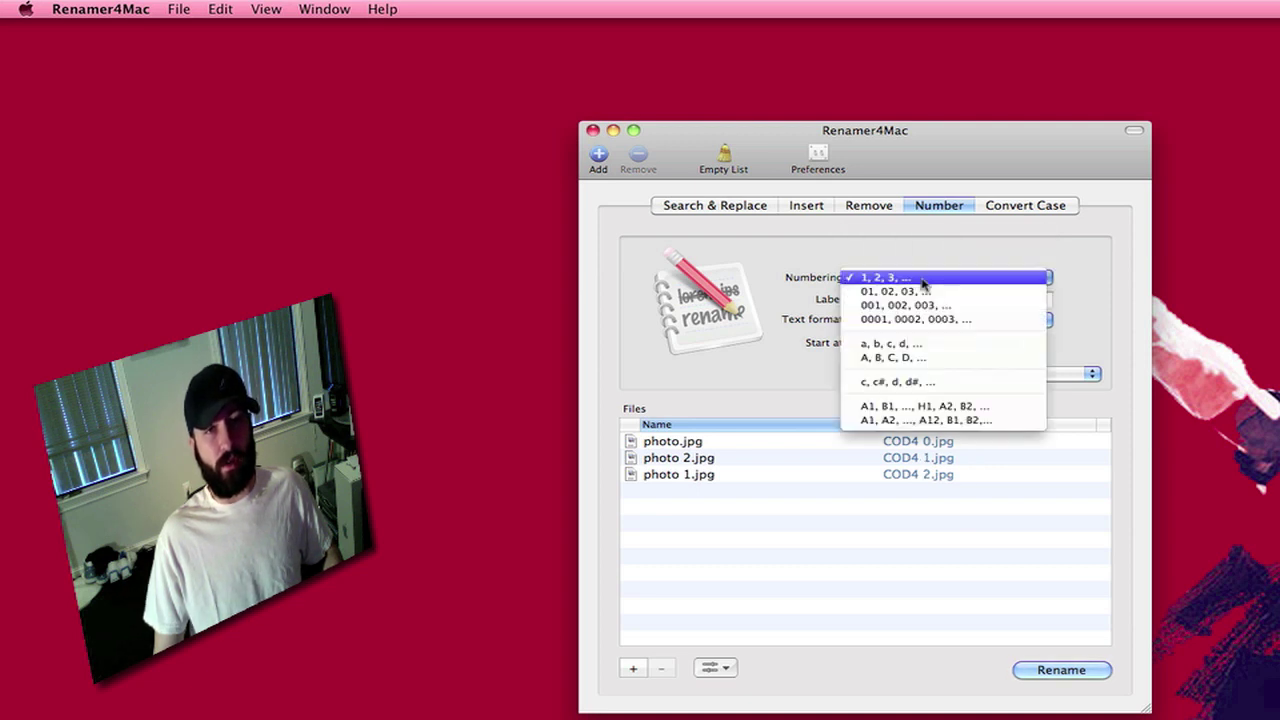
pyautogui.click(923, 291)
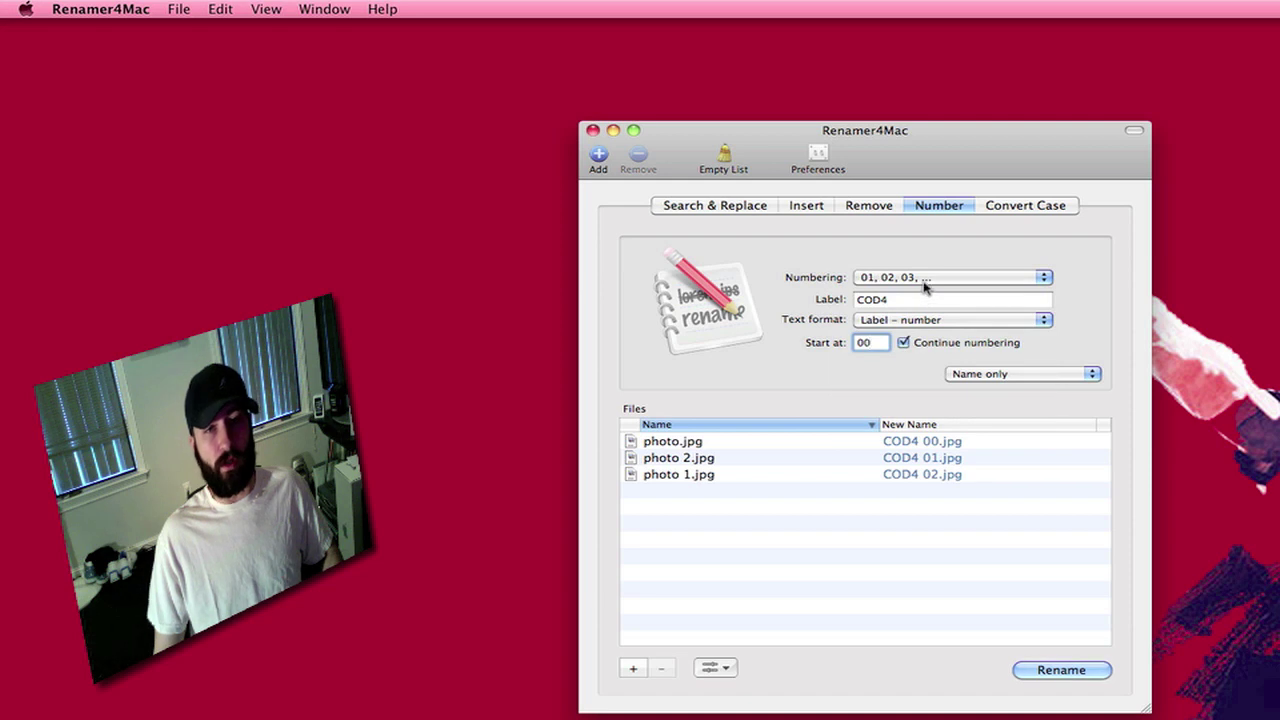
pyautogui.click(925, 287)
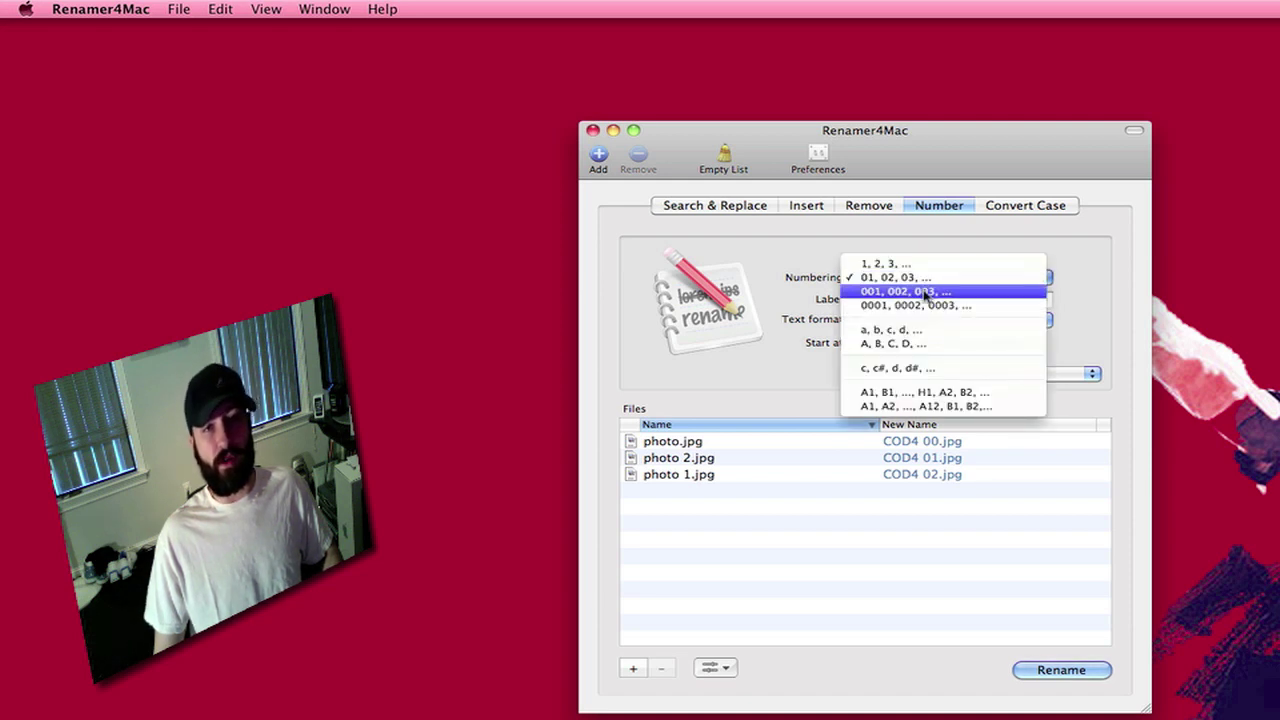
pyautogui.click(925, 291)
pyautogui.click(926, 287)
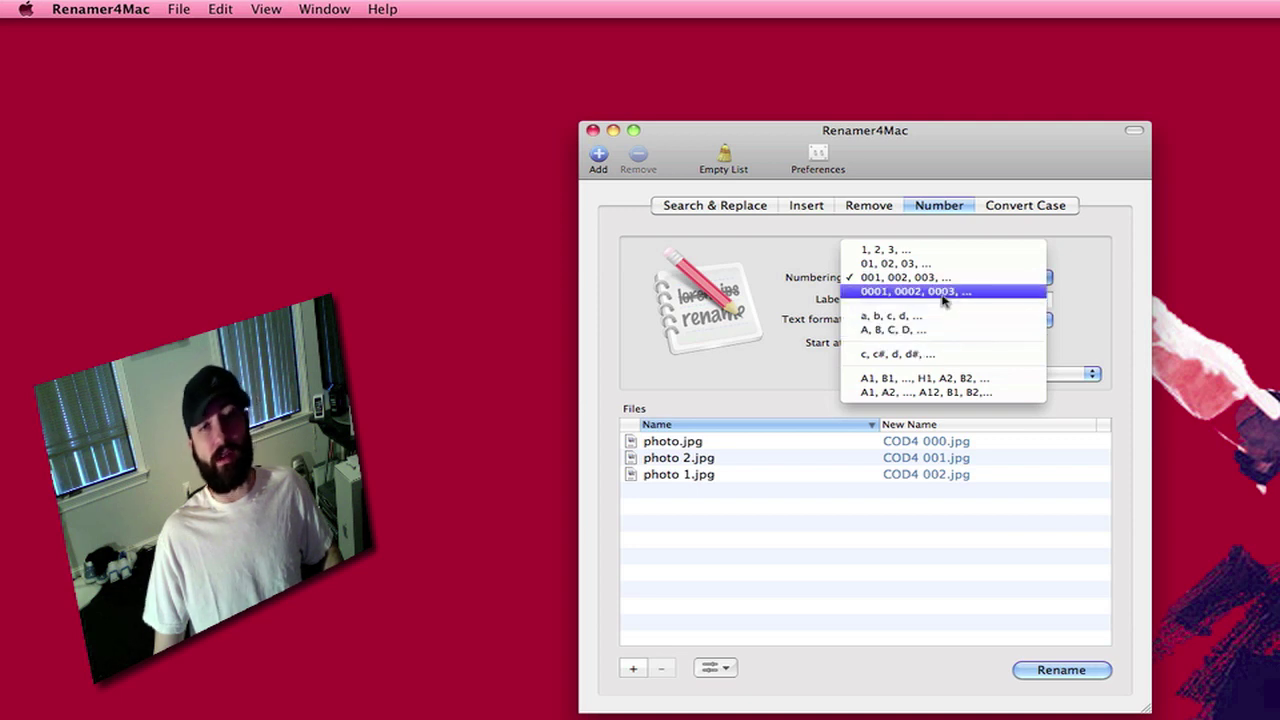
pyautogui.click(943, 293)
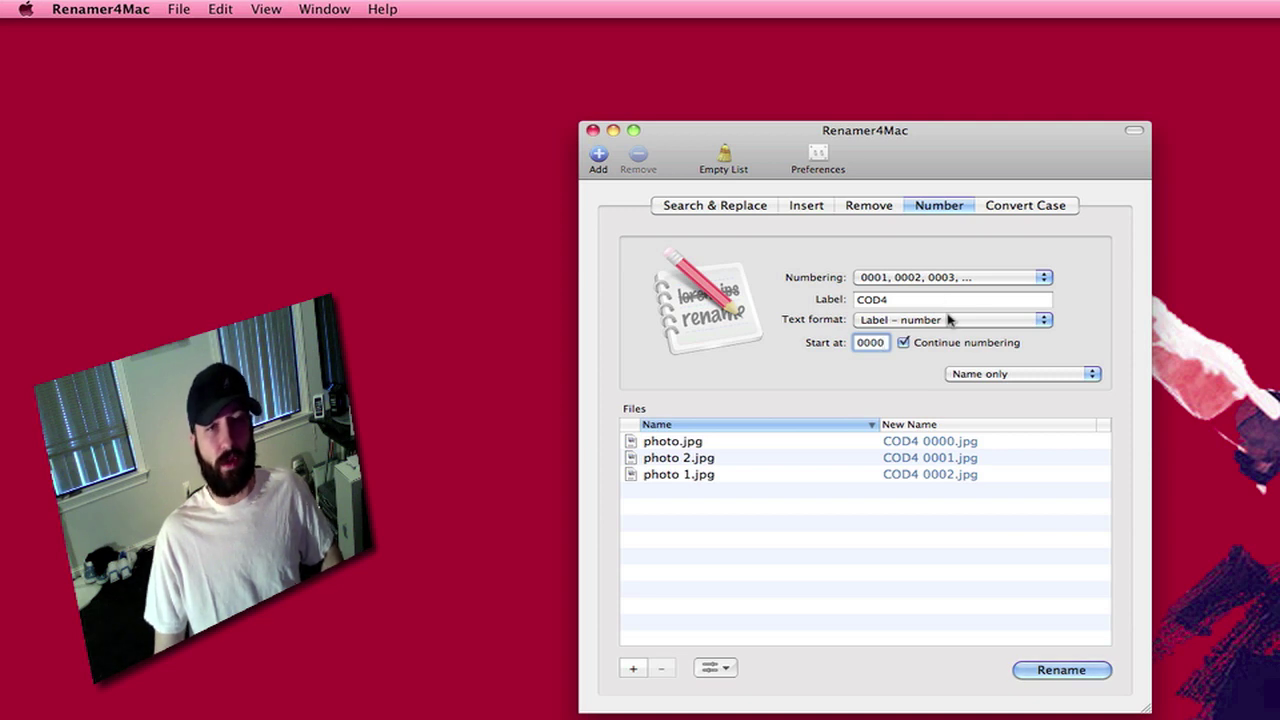
pyautogui.click(995, 210)
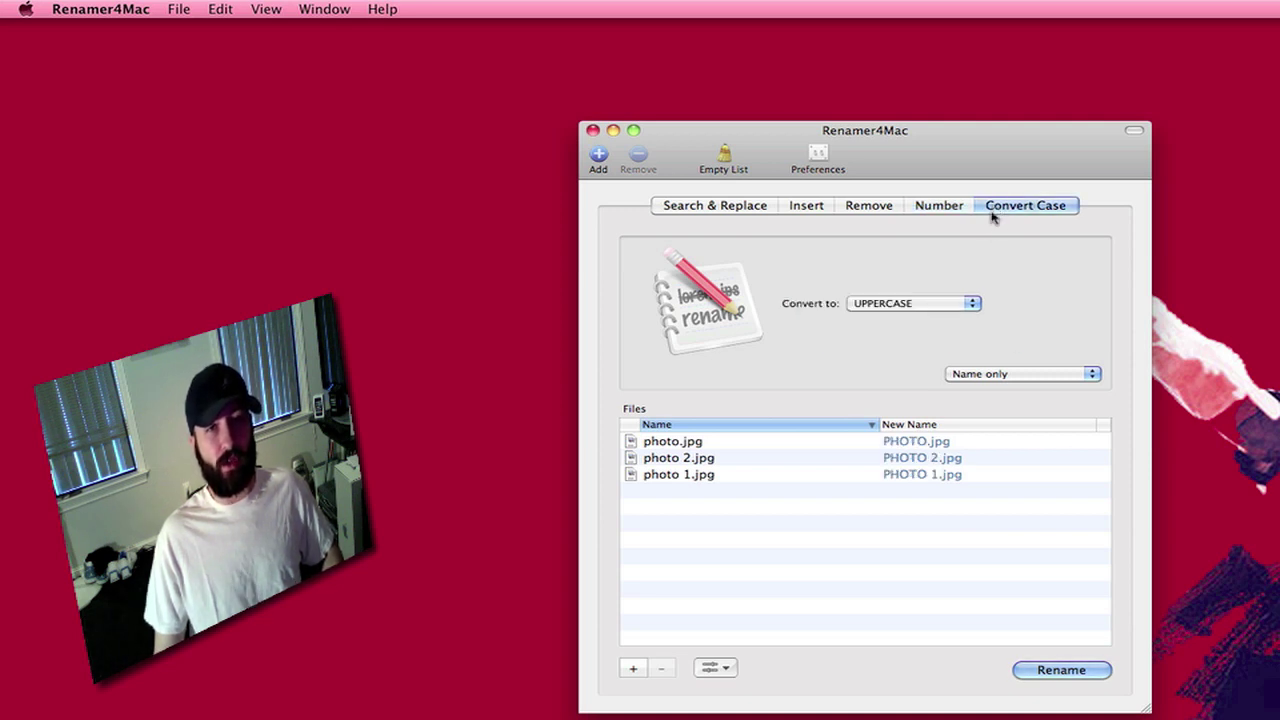
# Step: Try lowercase and Capitalize, and the Name and extension and Extension only scopes
pyautogui.click(917, 306)
pyautogui.click(917, 316)
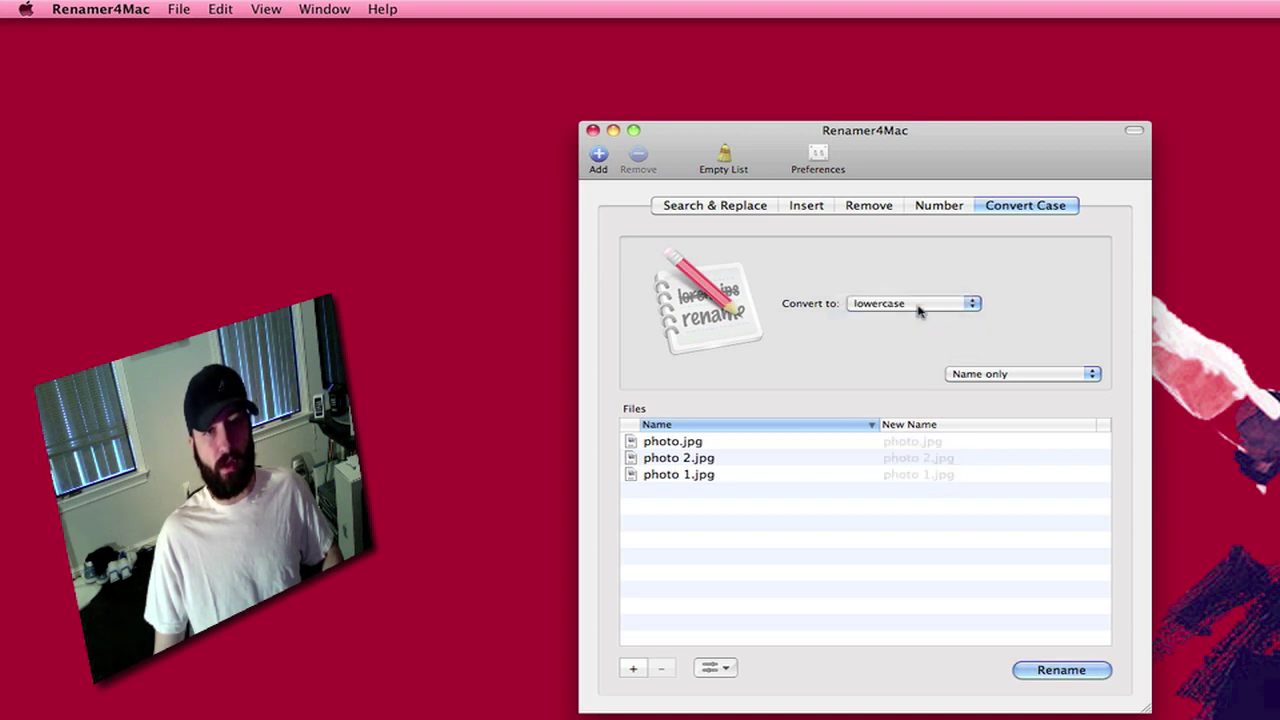
pyautogui.click(918, 308)
pyautogui.click(917, 320)
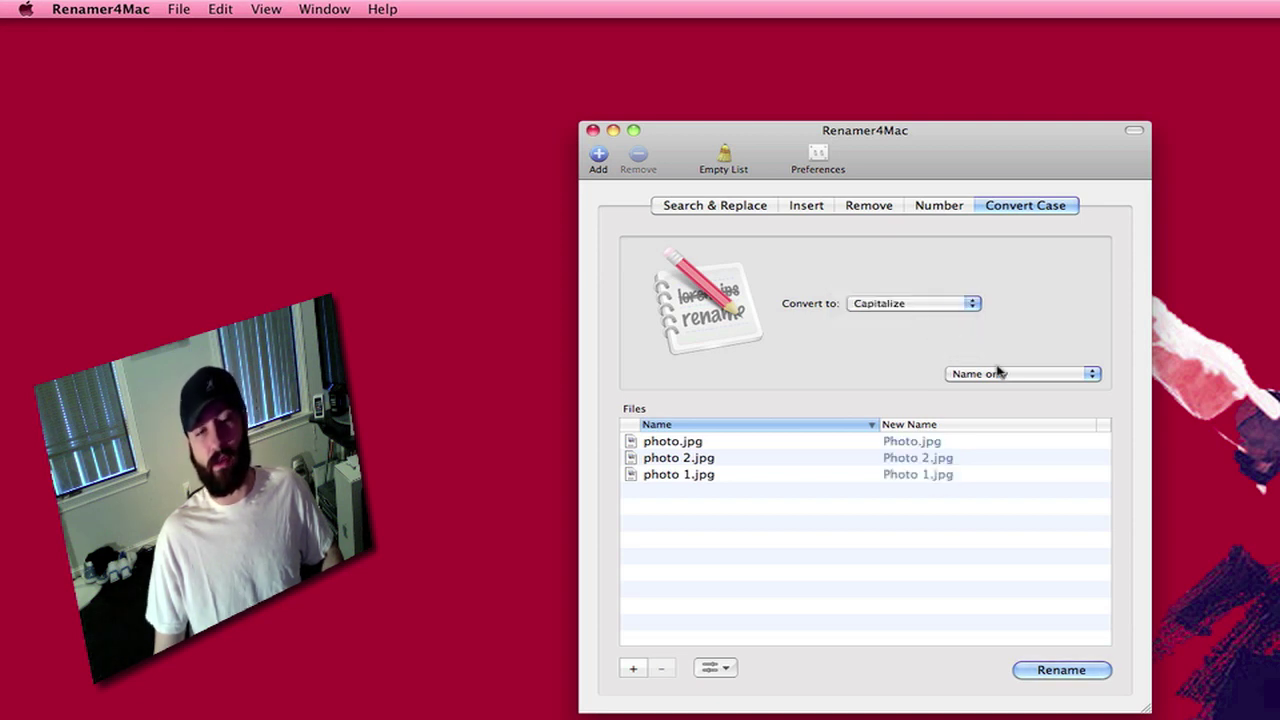
pyautogui.click(1037, 378)
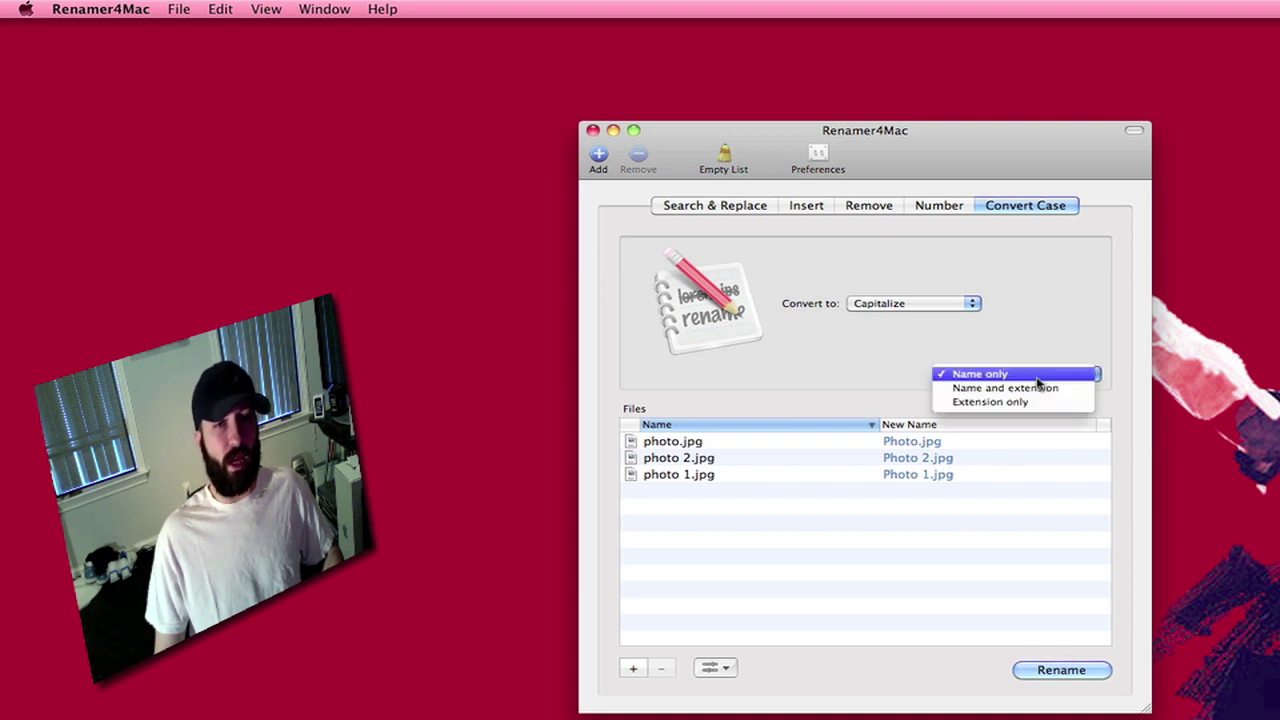
pyautogui.click(1037, 387)
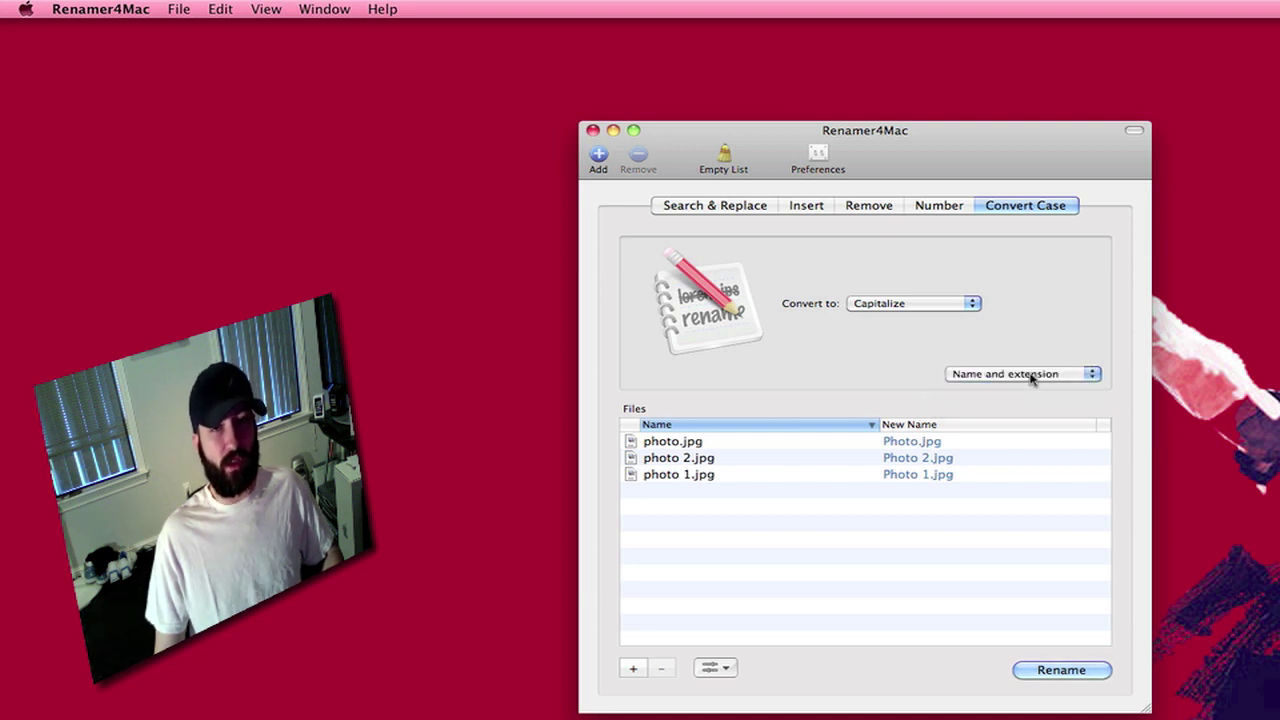
pyautogui.click(1031, 377)
pyautogui.click(1031, 390)
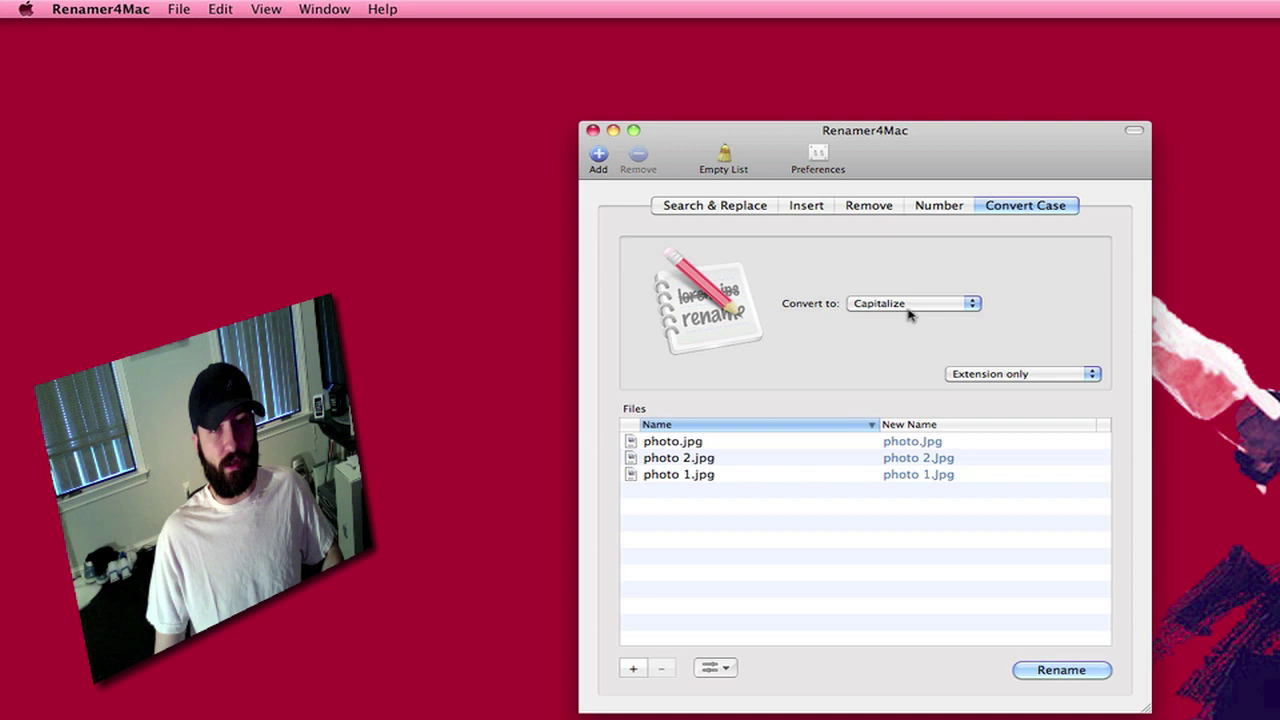
# Step: Try UPPERCASE, then settle on lowercase applied to Name only
pyautogui.click(909, 314)
pyautogui.click(909, 277)
pyautogui.click(917, 303)
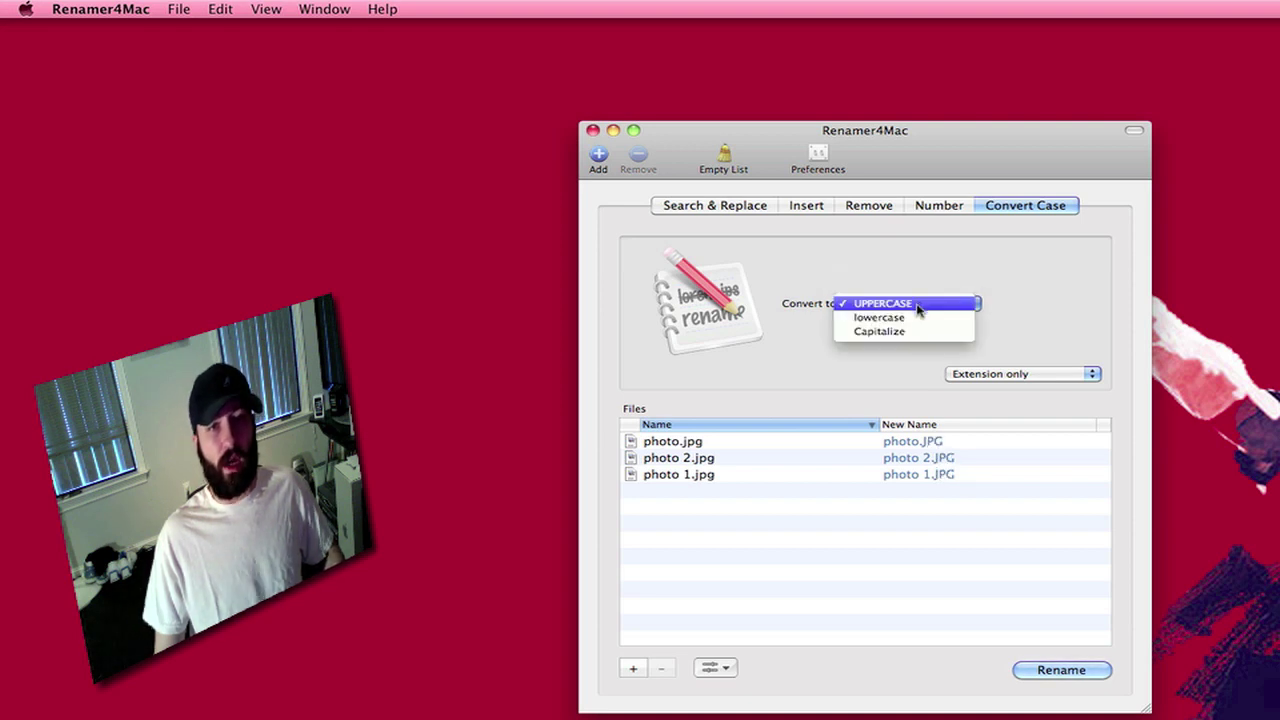
pyautogui.click(917, 315)
pyautogui.click(969, 374)
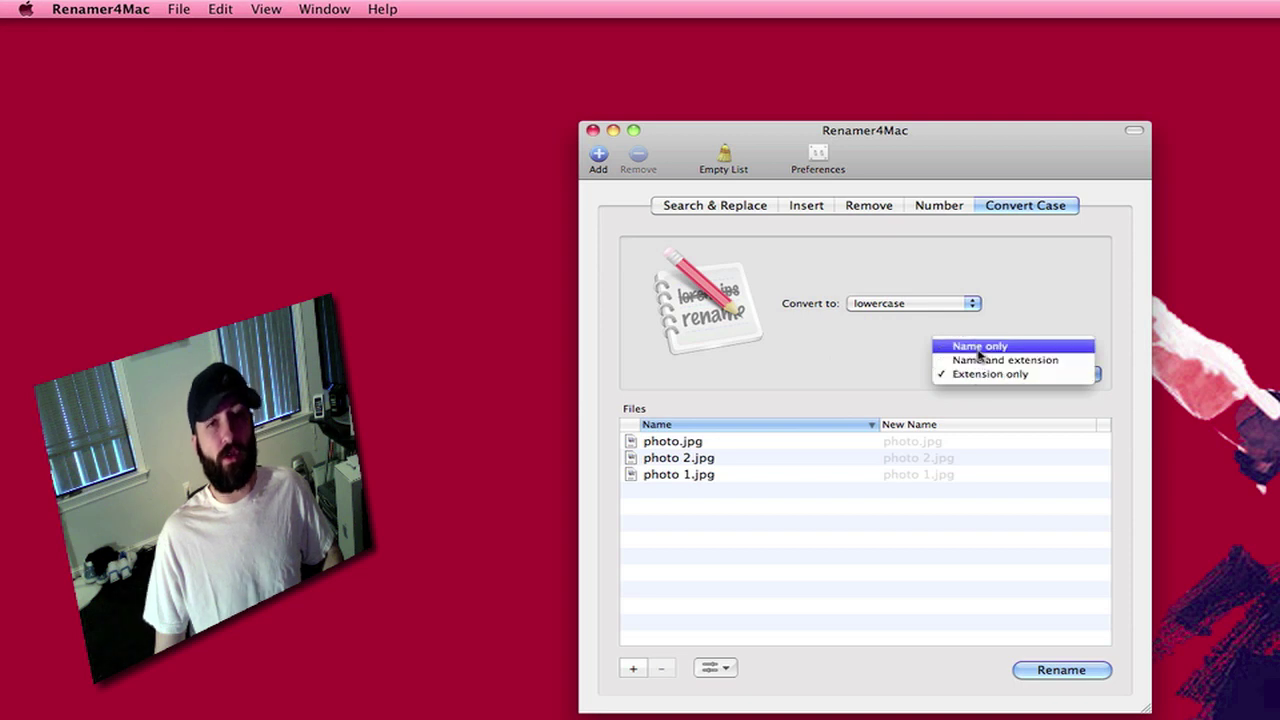
pyautogui.click(975, 341)
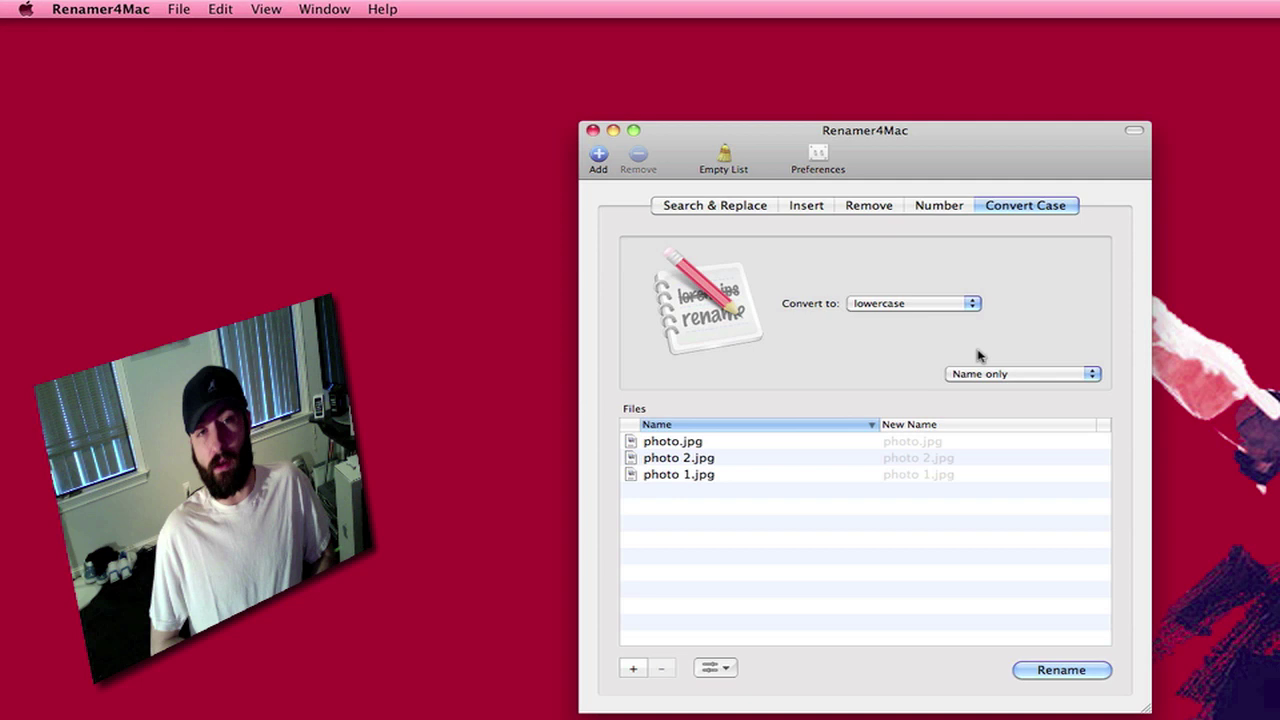
# Step: Use Search & Replace to swap 'photo' for 'COD4' and rename the three JPGs
pyautogui.click(762, 207)
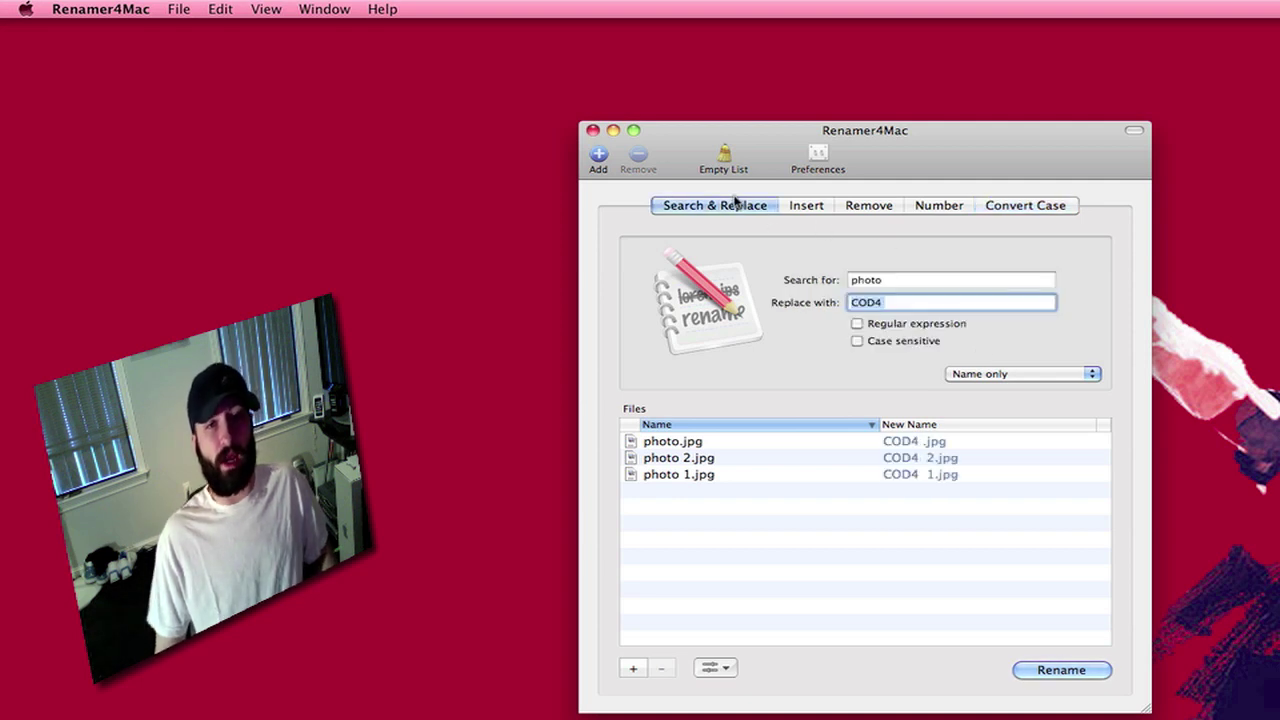
pyautogui.click(905, 304)
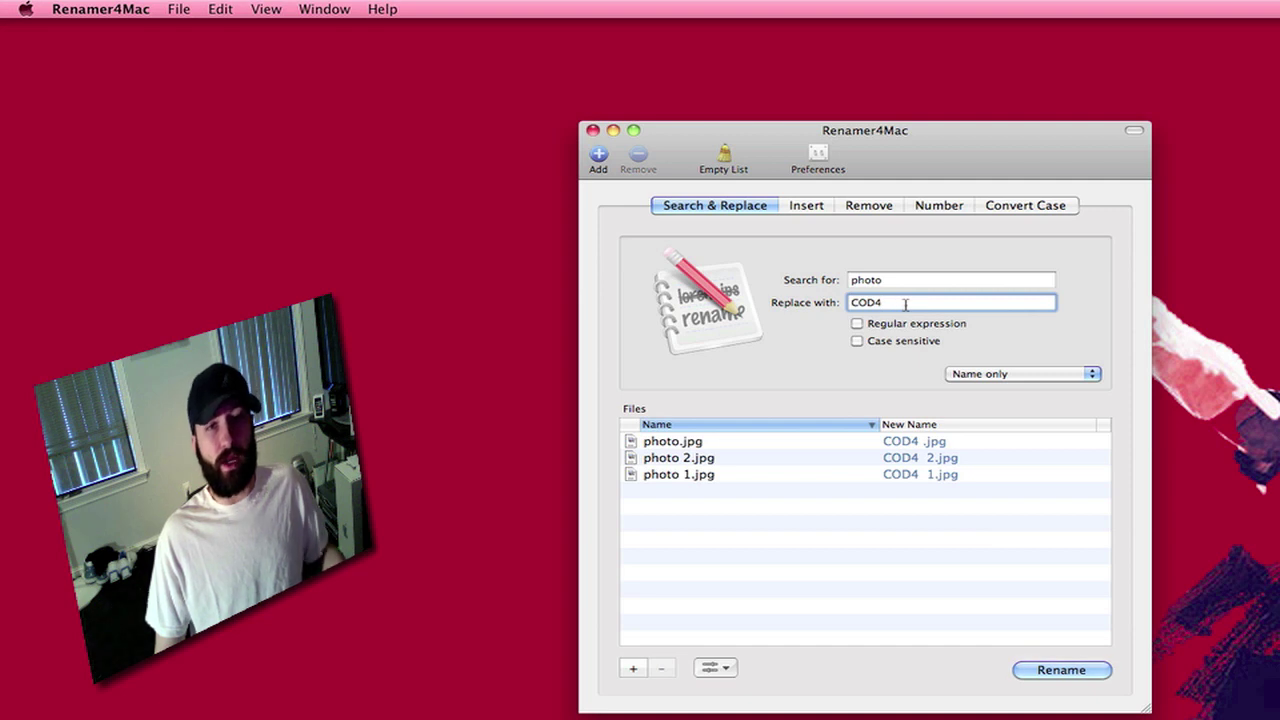
pyautogui.click(1052, 674)
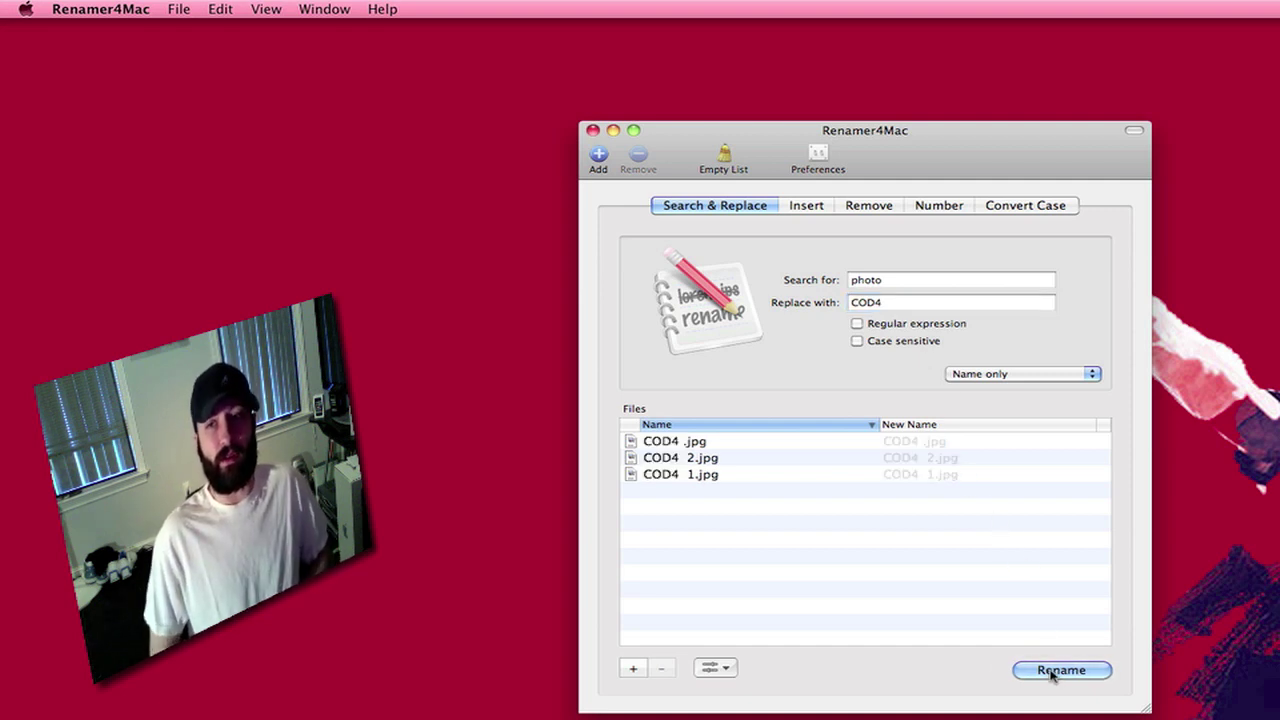